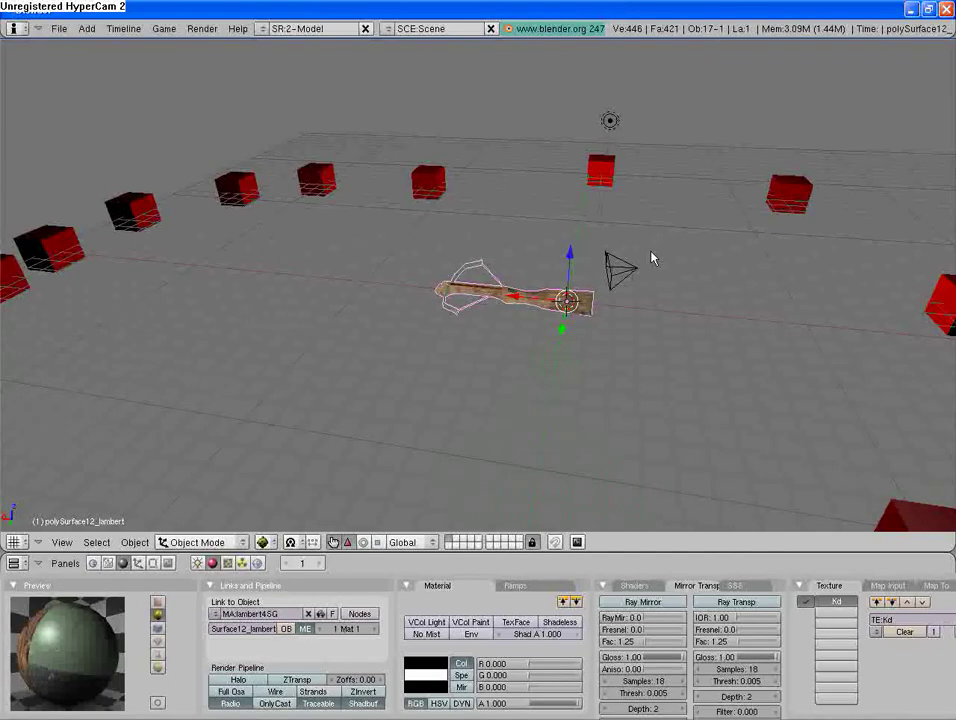
- Select the camera, look through it, and run the game briefly to preview the crossbow view
scroll(624, 264, "up", 4)
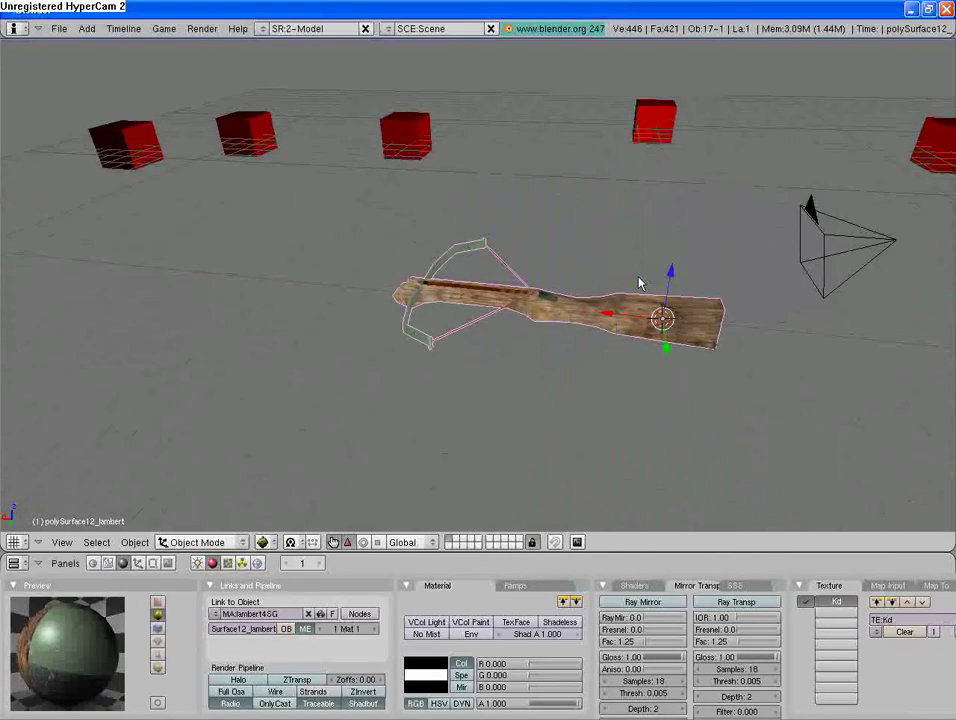
right_click(818, 265)
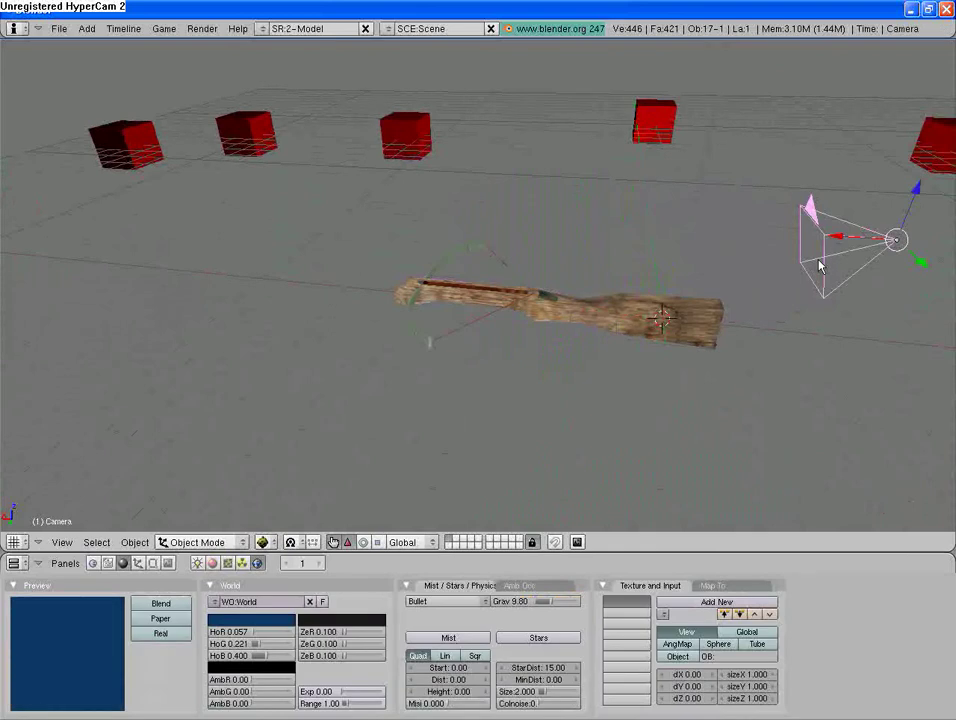
key("KP_0")
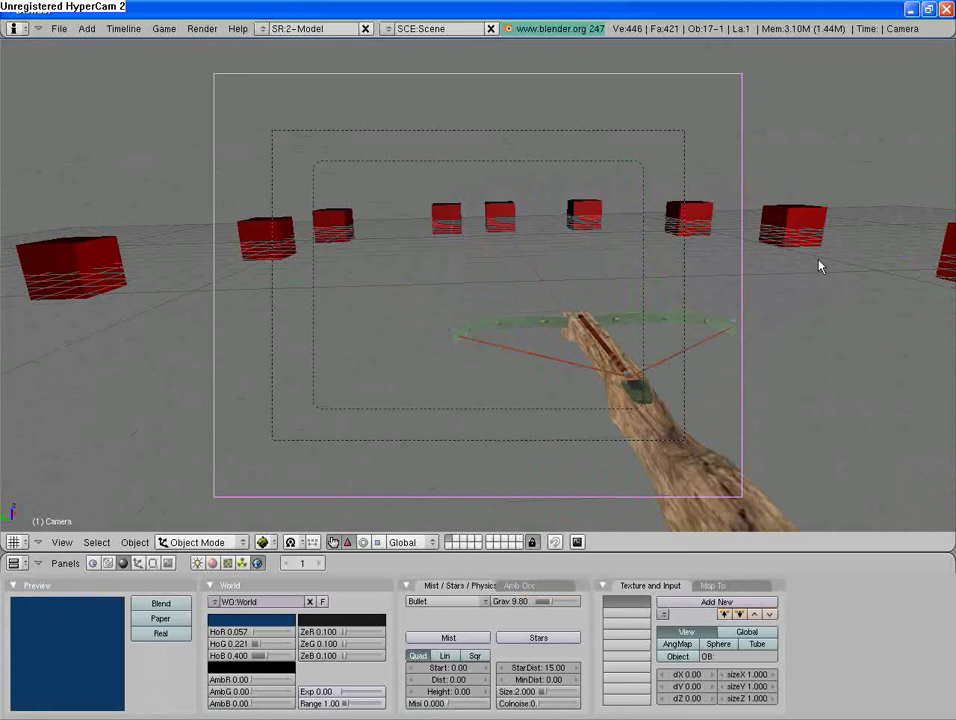
key("p")
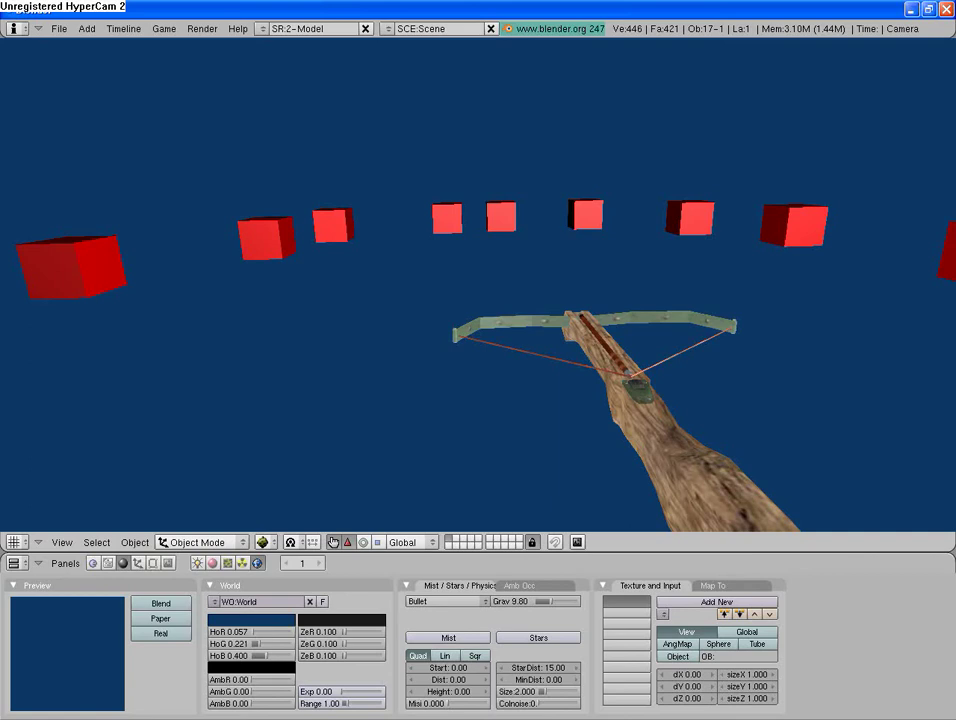
key("Escape")
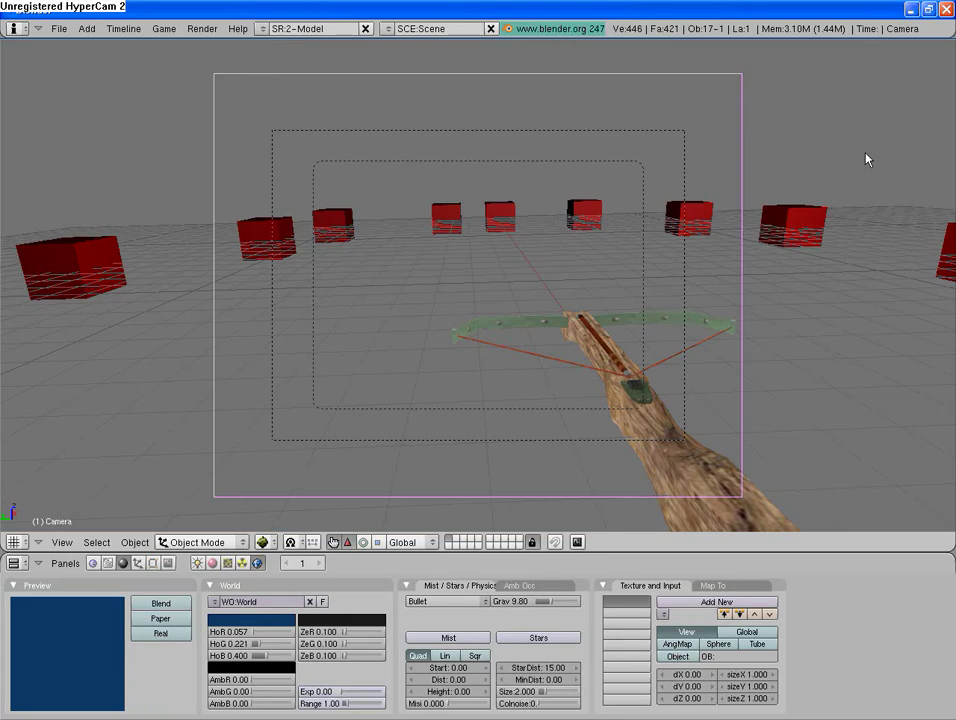
- Parent the camera to the crossbow so that the crossbow is the parent object
key("KP_4")
key("KP_4")
key("KP_4")
key("KP_4")
key("KP_4")
key("KP_4")
key("KP_4")
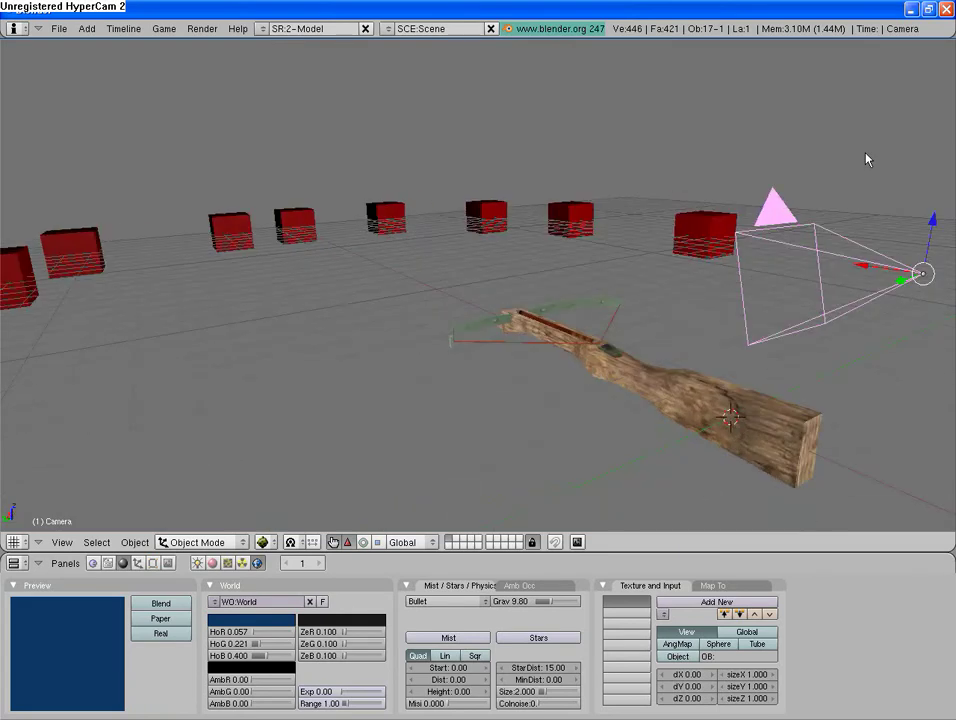
key("KP_8")
middle_click_drag(866, 160, 515, 218)
right_click(427, 331)
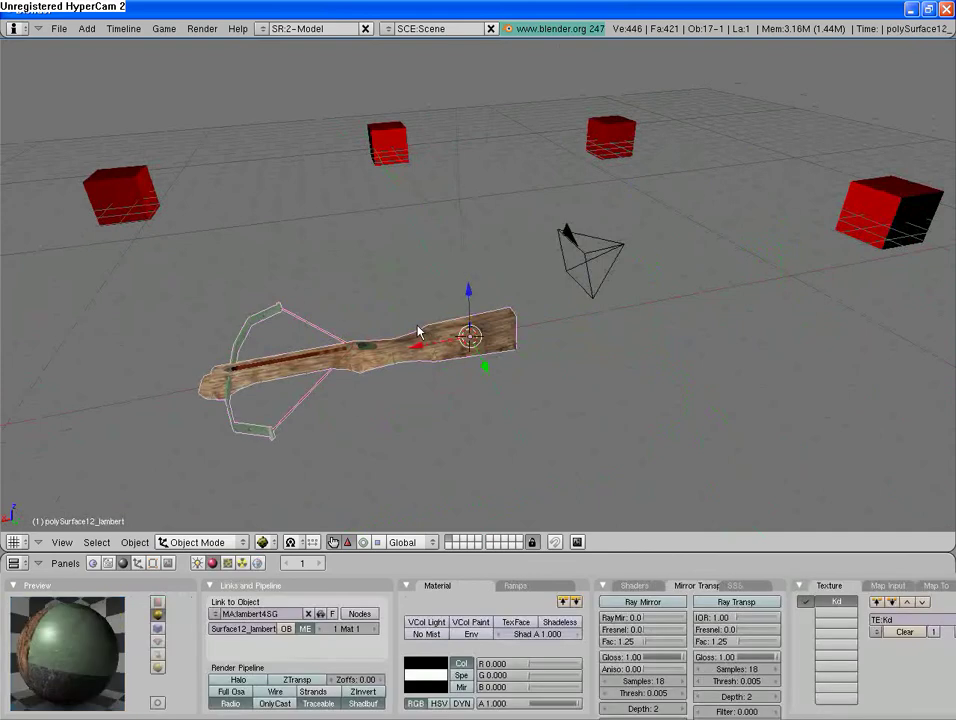
right_click(589, 263)
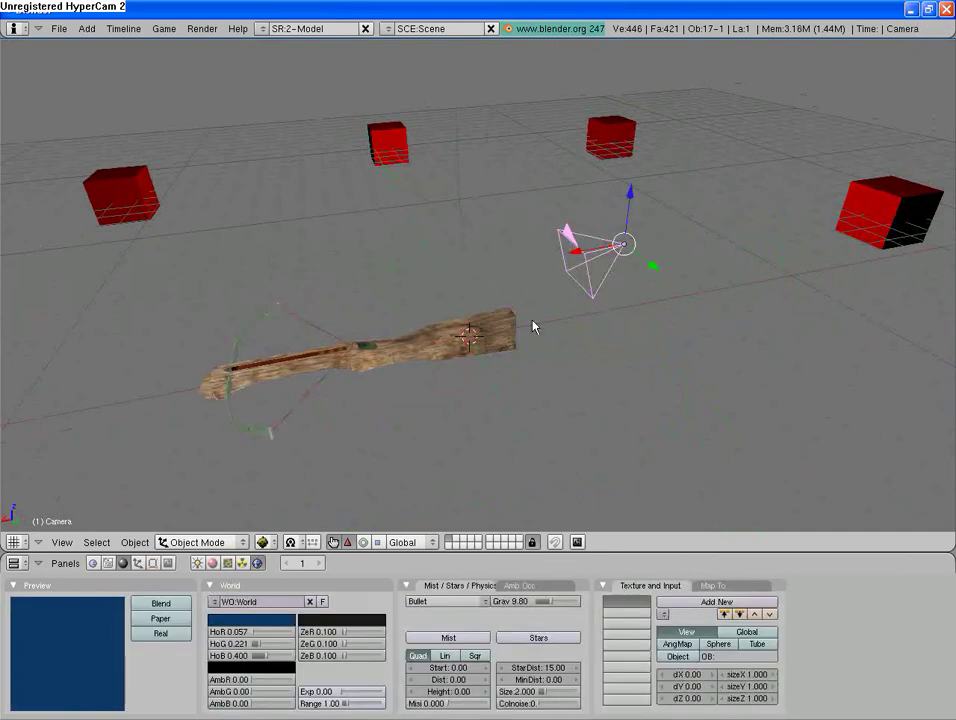
right_click(445, 355, "shift")
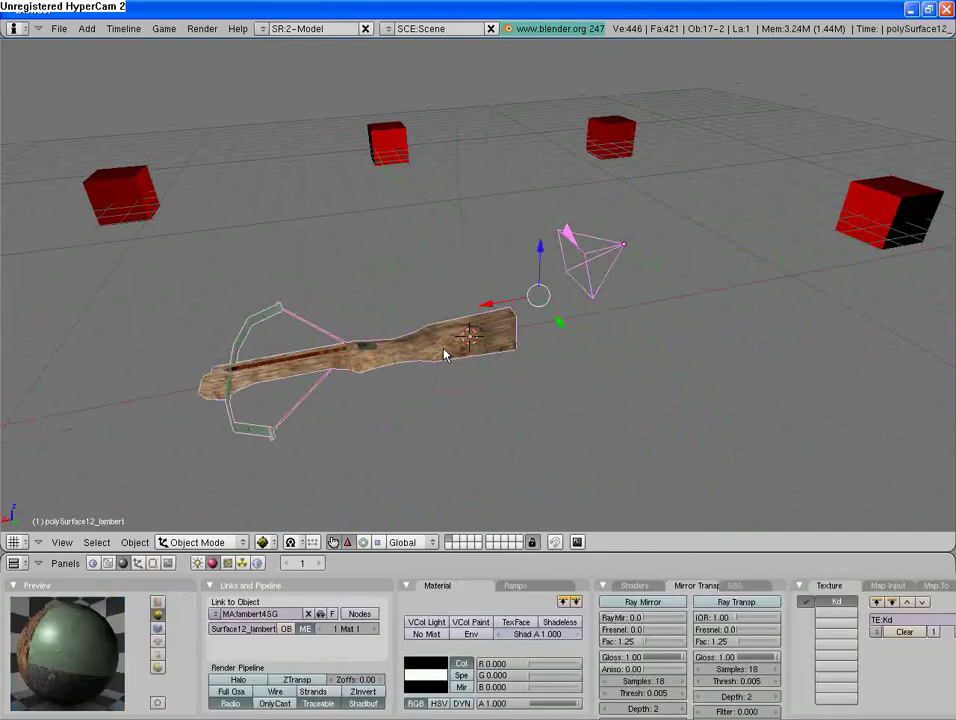
key("ctrl+p")
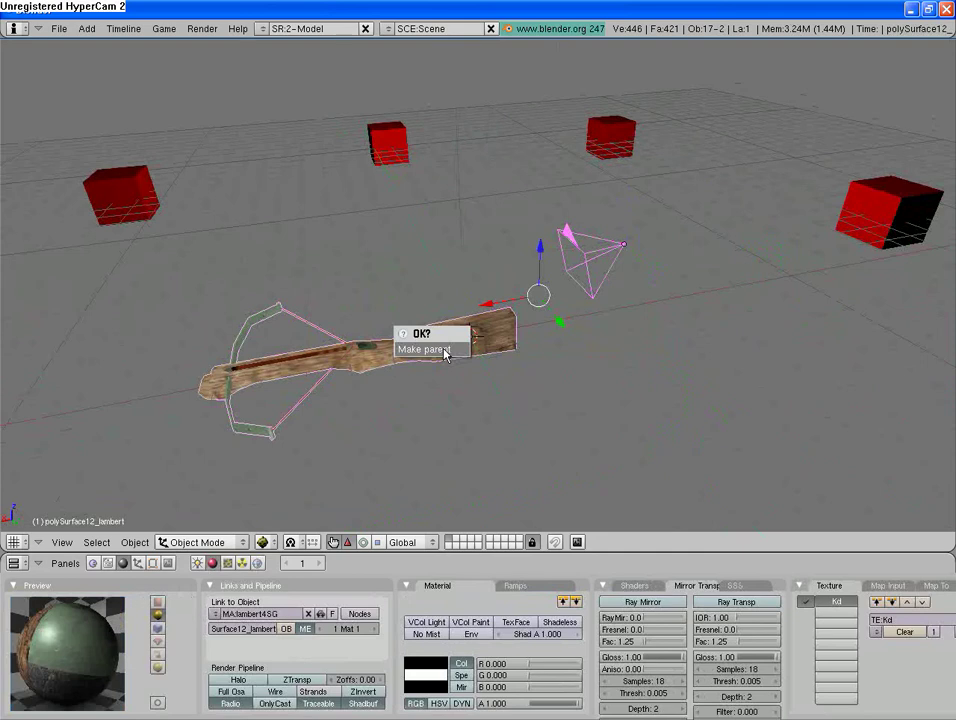
left_click(440, 349)
- Repeat the Make Parent operation with the camera as child and the crossbow as the active object
right_click(625, 262)
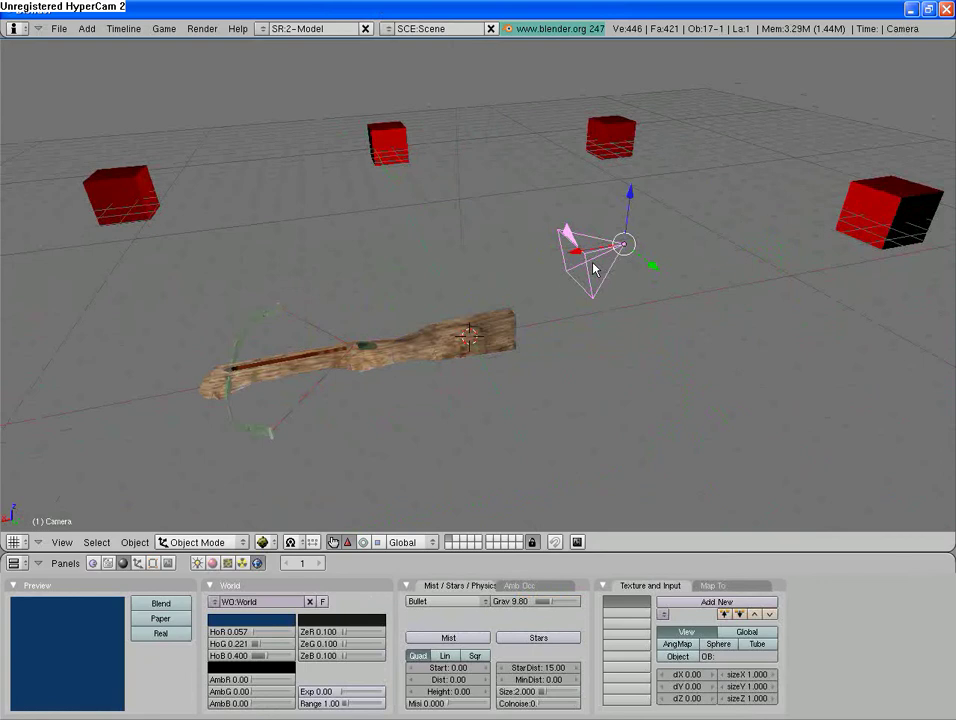
right_click(447, 347, "shift")
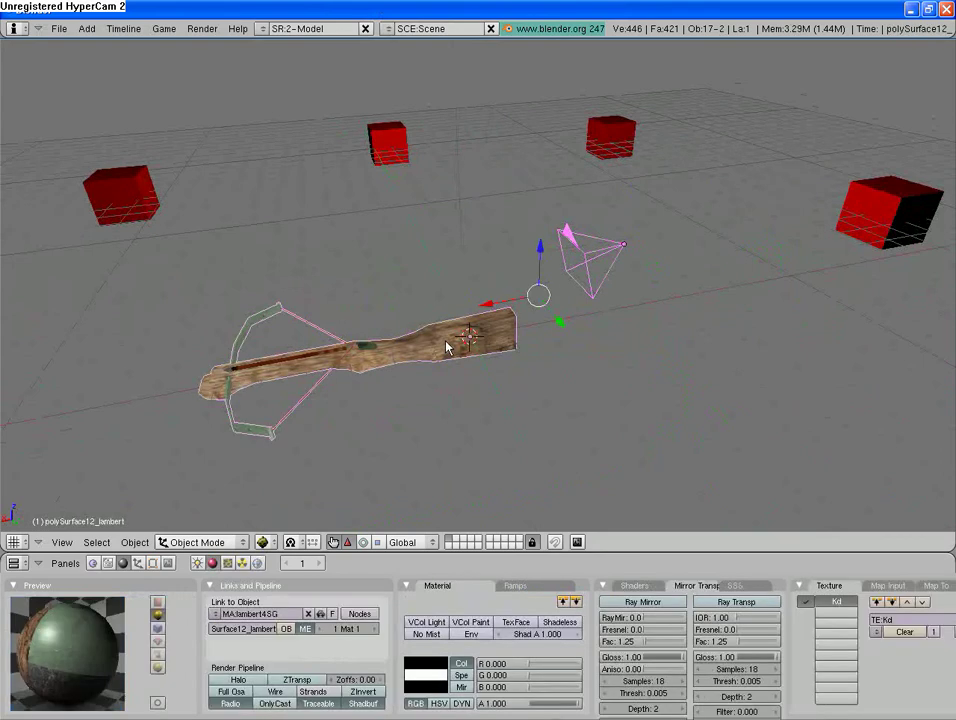
key("ctrl+p")
left_click(447, 345)
- Try moving the crossbow and rotating it about the Z axis to check that the camera follows
right_click(593, 265)
right_click(480, 322)
scroll(482, 324, "down", 2)
key("g")
right_click(574, 406)
key("r")
key("z")
left_click(528, 378)
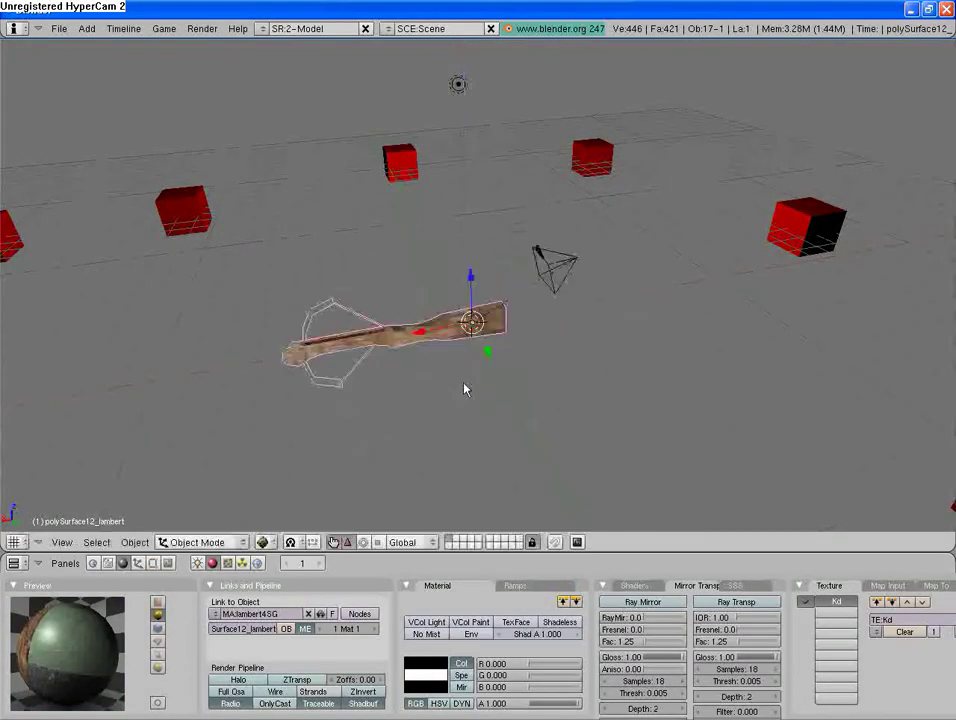
key("g")
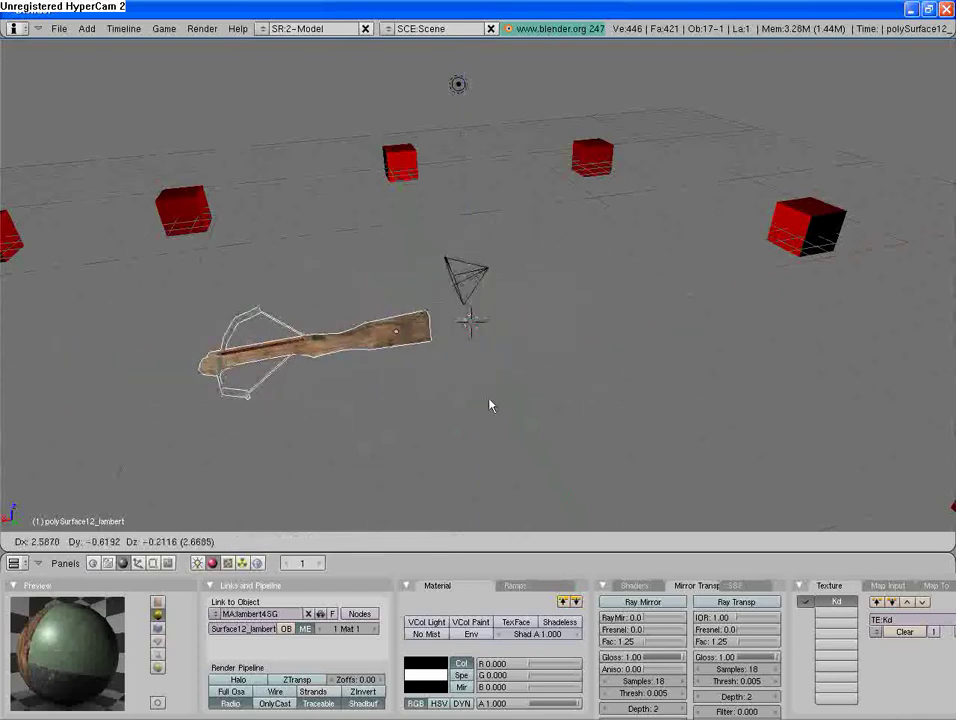
right_click(750, 436)
scroll(700, 405, "down", 2)
right_click(526, 286)
scroll(490, 312, "down", 1)
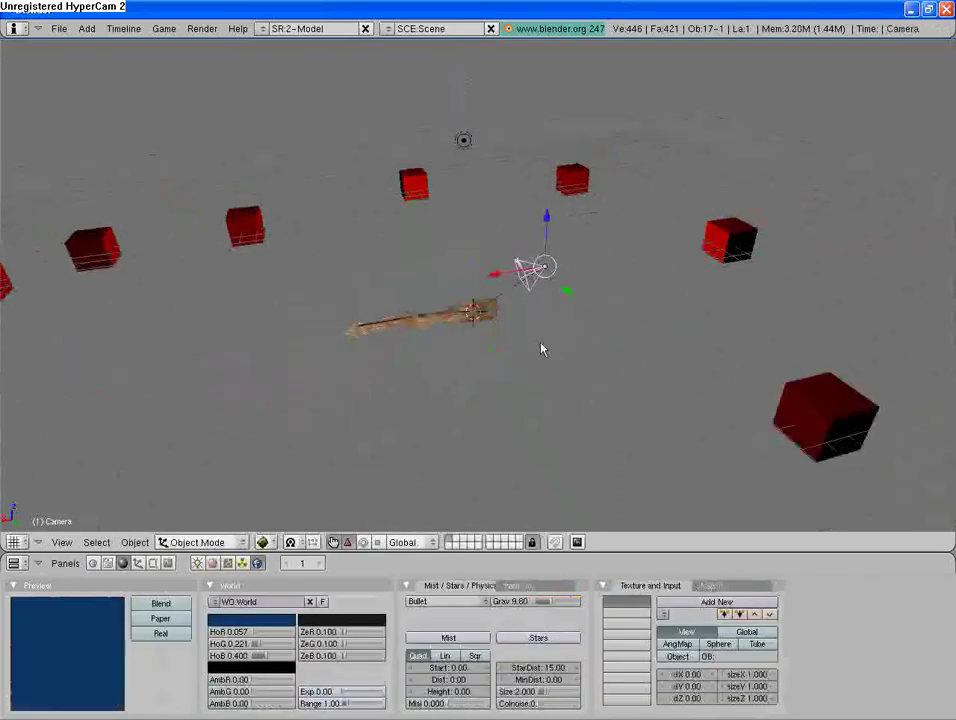
- Select the crossbow and add a logic sensor to it
scroll(466, 340, "up", 4)
middle_click_drag(451, 358, 429, 335)
right_click(428, 338)
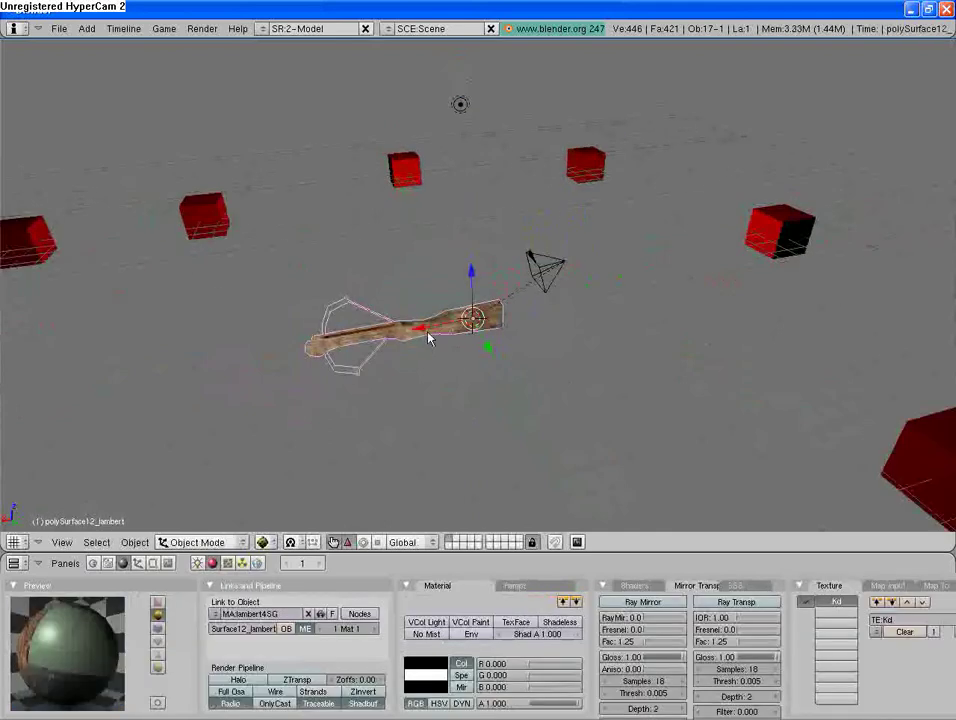
scroll(428, 338, "up", 2, "shift")
scroll(428, 338, "down", 2, "shift")
scroll(435, 321, "up", 3)
scroll(499, 296, "up", 2, "ctrl")
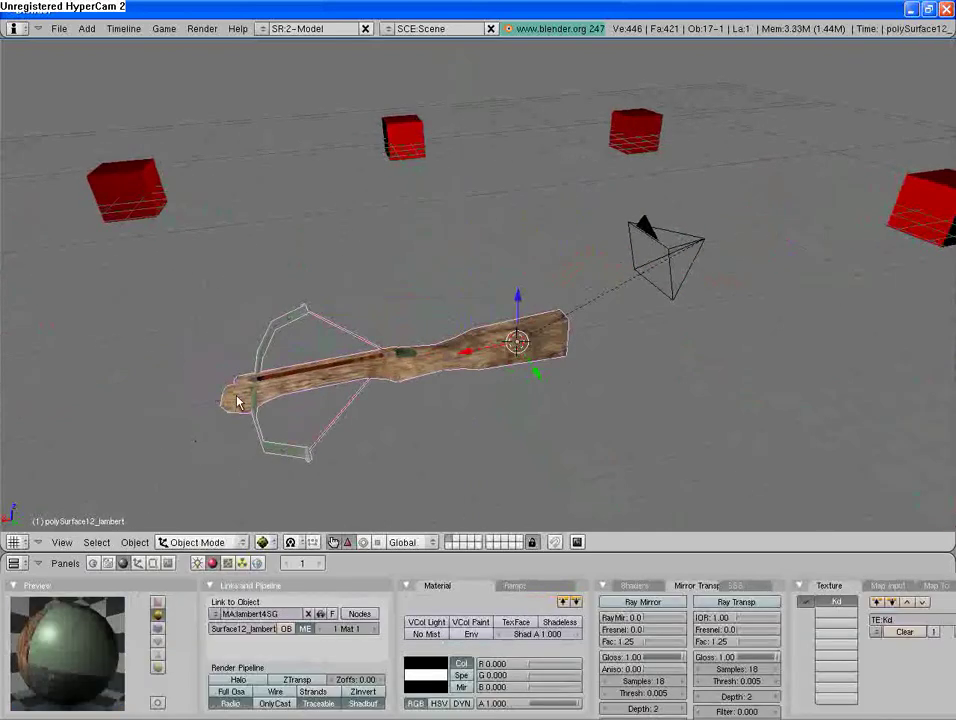
middle_click_drag(243, 475, 268, 372)
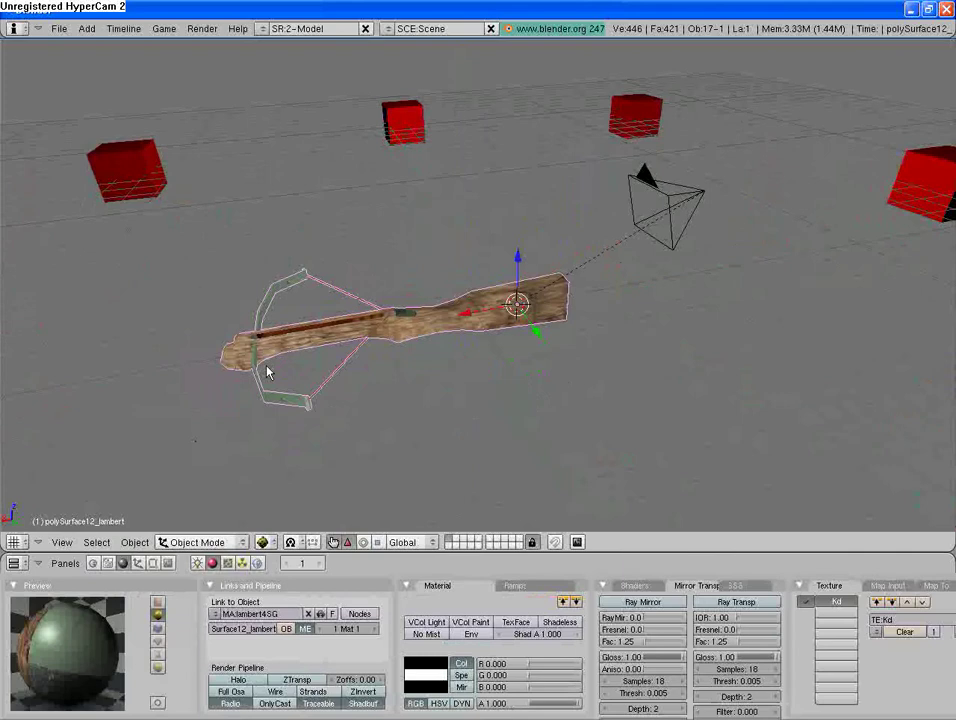
left_click(93, 563)
left_click(372, 605)
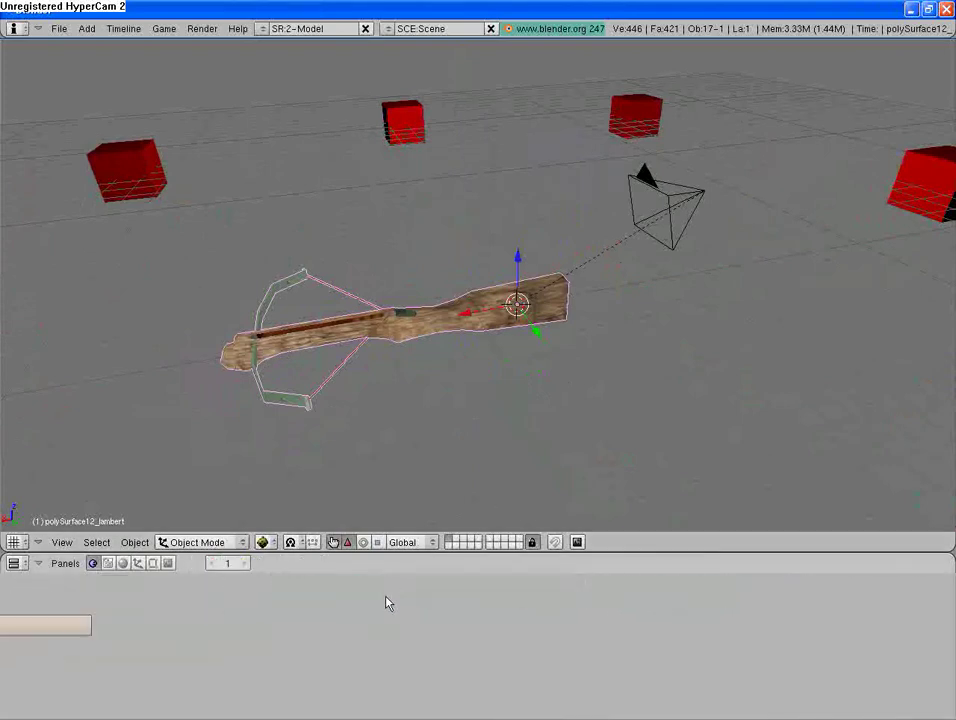
- Add an AND controller and a Motion actuator to the crossbow's game logic
middle_click_drag(389, 665, 272, 665)
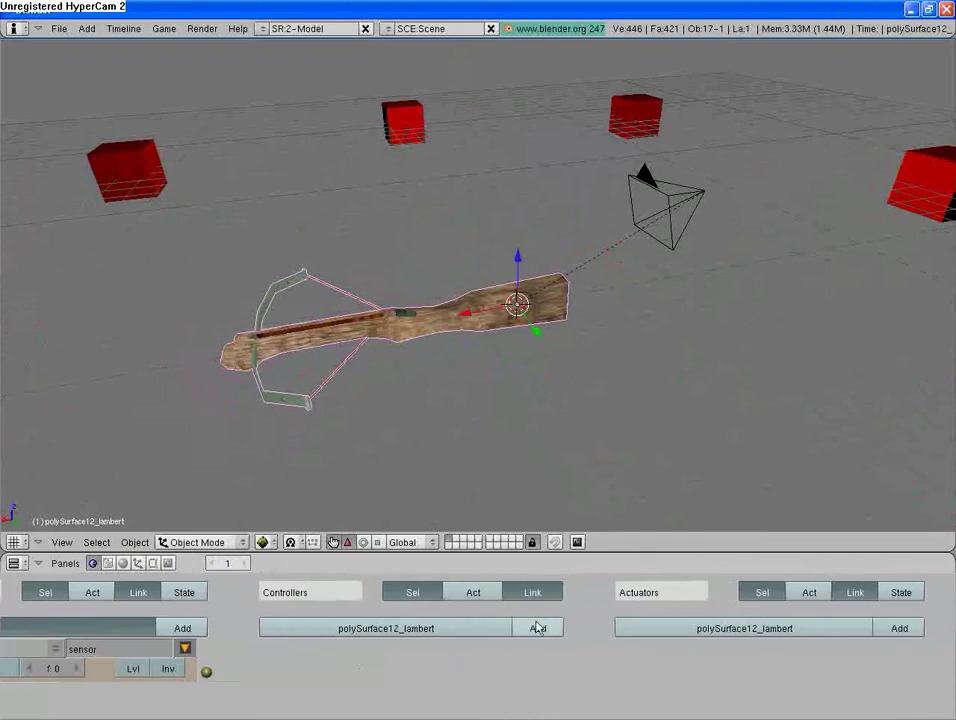
left_click(543, 628)
middle_click_drag(518, 672, 452, 710)
left_click(677, 630)
scroll(493, 669, "down", 3)
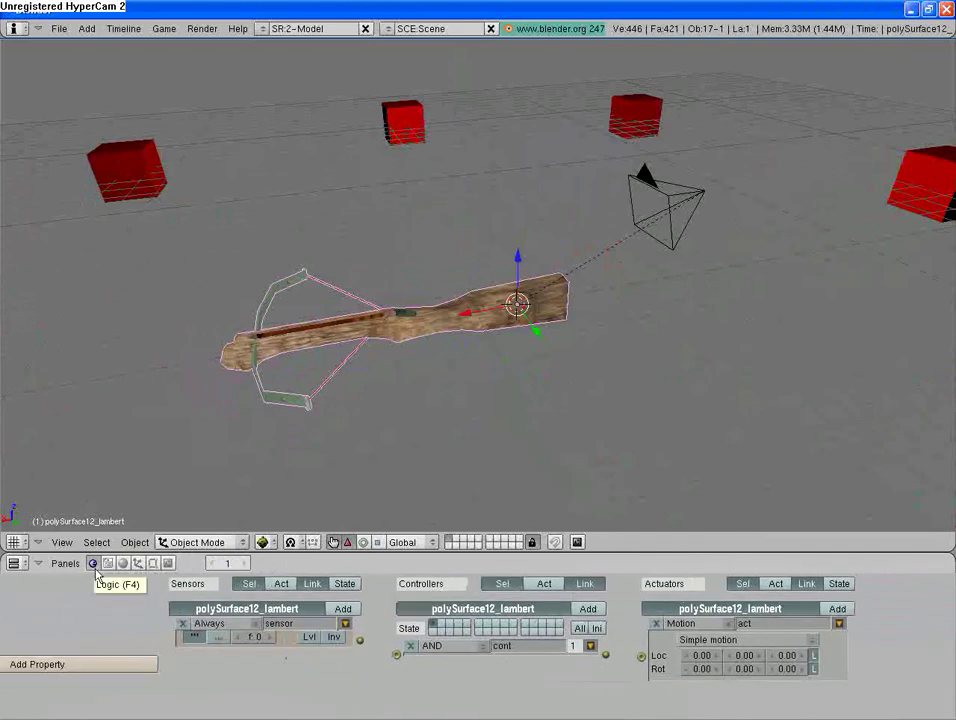
- Change the crossbow's sensor to the Keyboard type and assign the Up arrow as its key
middle_click_drag(297, 684, 380, 676)
scroll(380, 676, "up", 2, "ctrl")
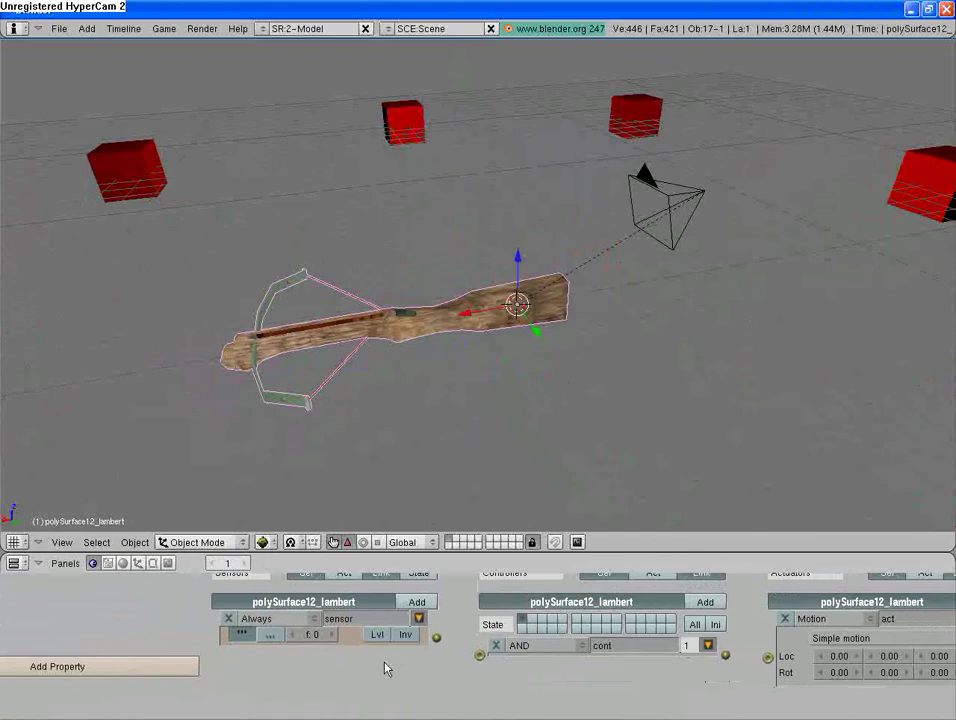
scroll(299, 665, "up", 1)
left_click(300, 630)
left_click(294, 599)
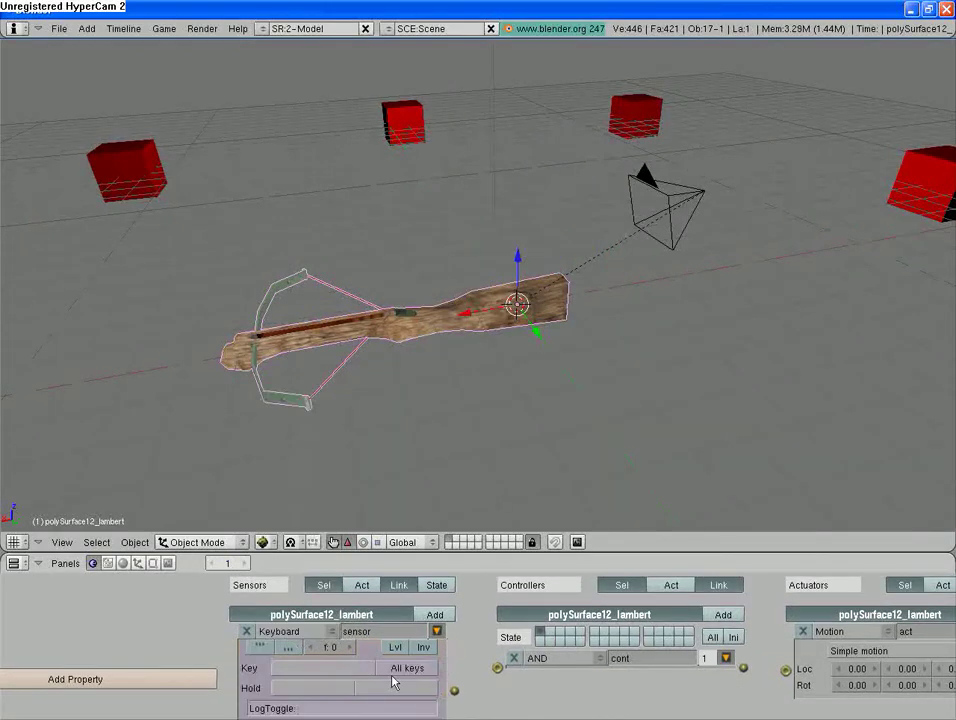
middle_click_drag(326, 674, 310, 651)
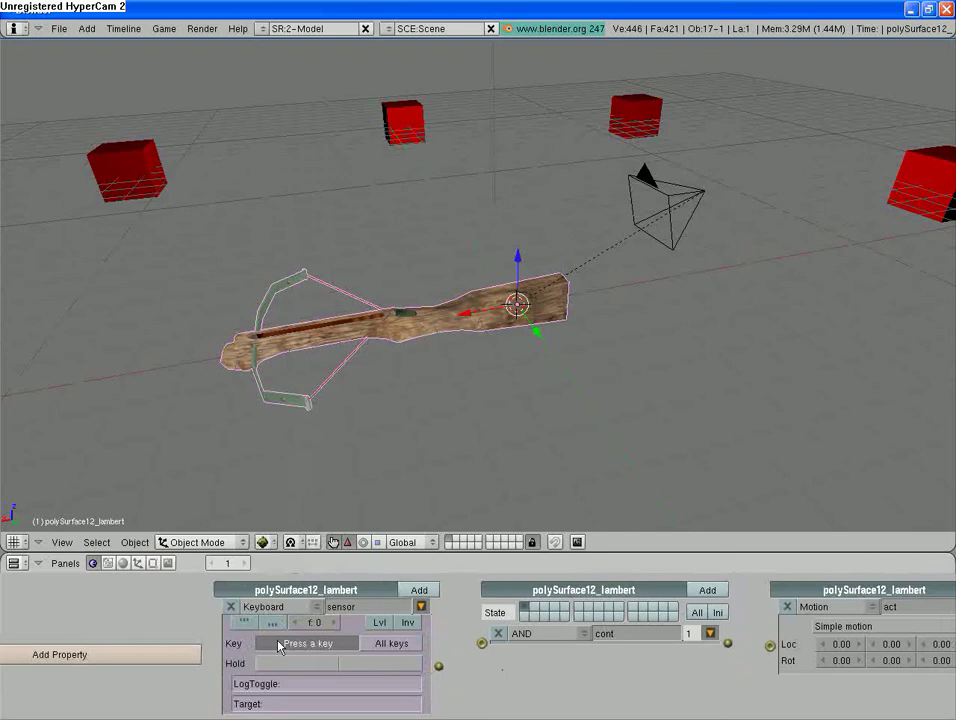
key("Up")
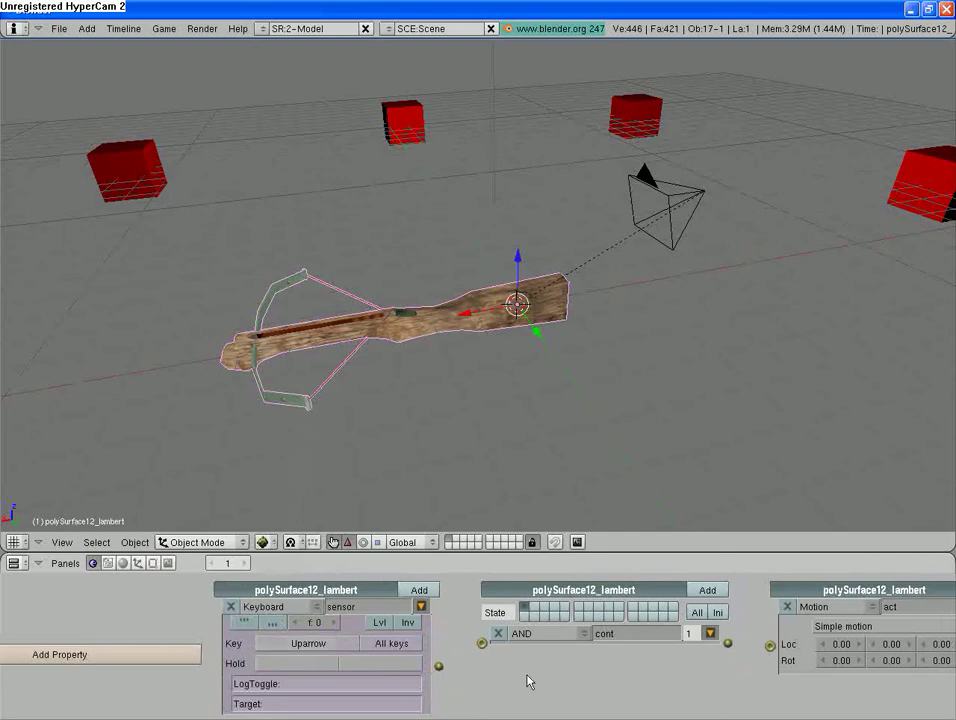
- Rename the keyboard sensor to "Move Foward"
middle_click_drag(520, 698, 432, 711, "ctrl")
left_click(246, 612)
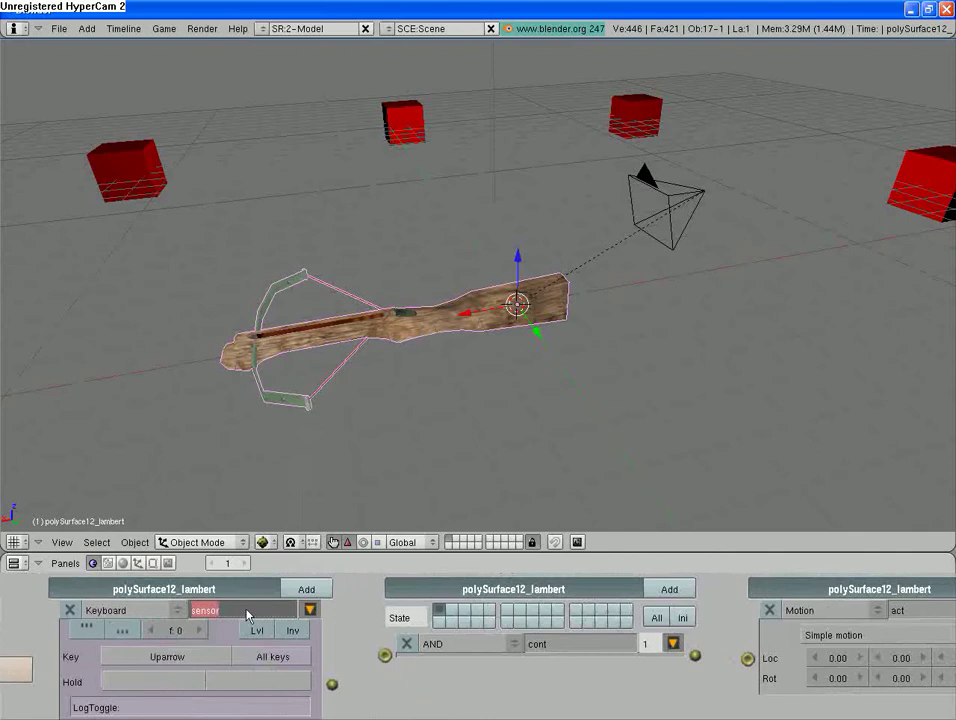
key("BackSpace")
type("Move Foward")
key("Return")
- Link the Move Foward sensor to the AND controller and the controller to the Motion actuator
mouse_move(411, 696)
middle_mouse_down()
mouse_move(444, 702)
mouse_move(406, 696)
middle_mouse_up()
left_click_drag(309, 674, 355, 648)
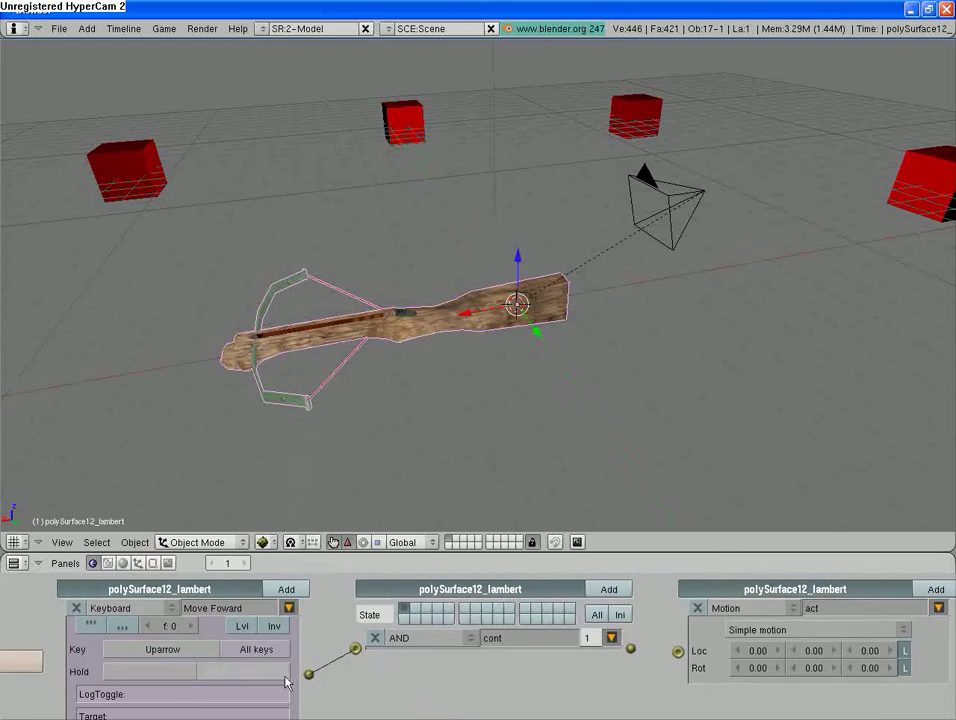
middle_click_drag(566, 674, 356, 664)
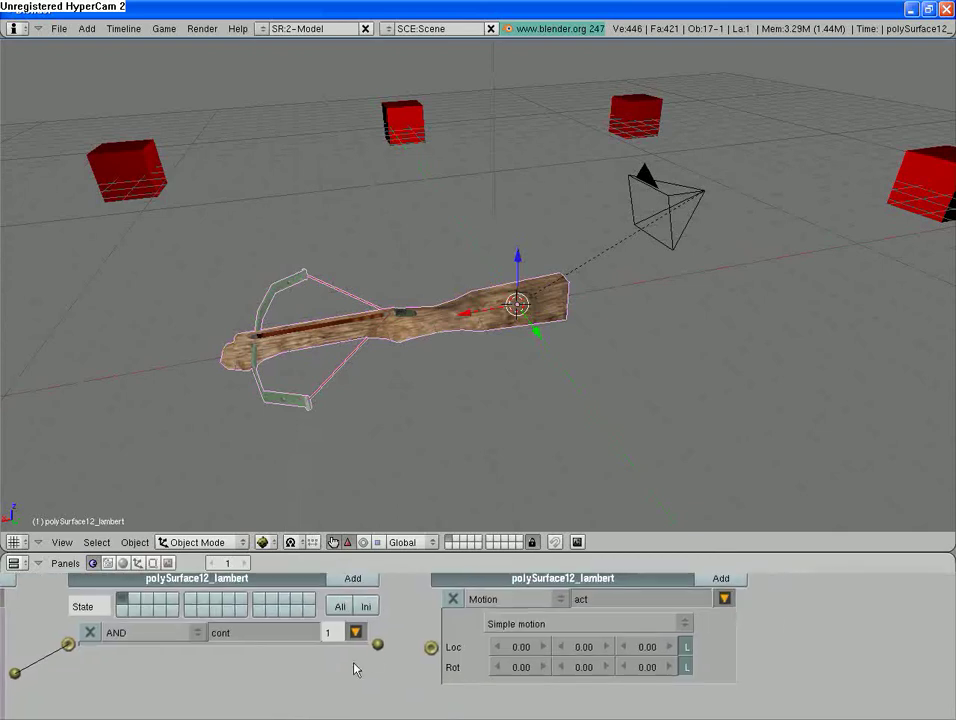
left_click_drag(378, 644, 432, 650)
scroll(414, 665, "down", 1)
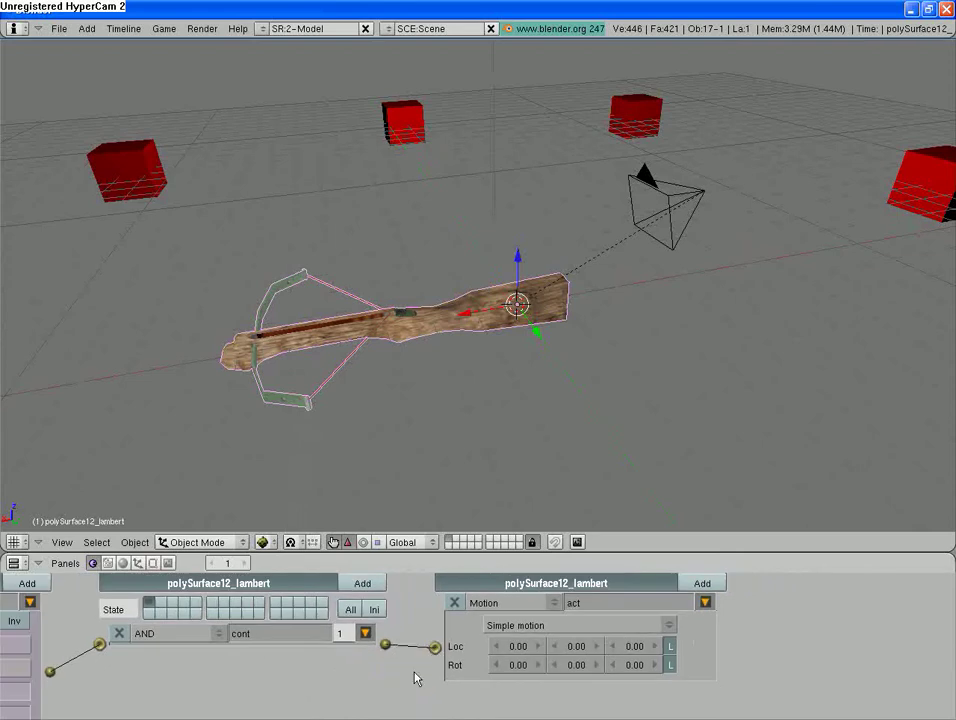
- Examine the Move Foward logic chain and the crossbow's axis directions in the scene
scroll(416, 679, "down", 3)
middle_click_drag(301, 674, 433, 649)
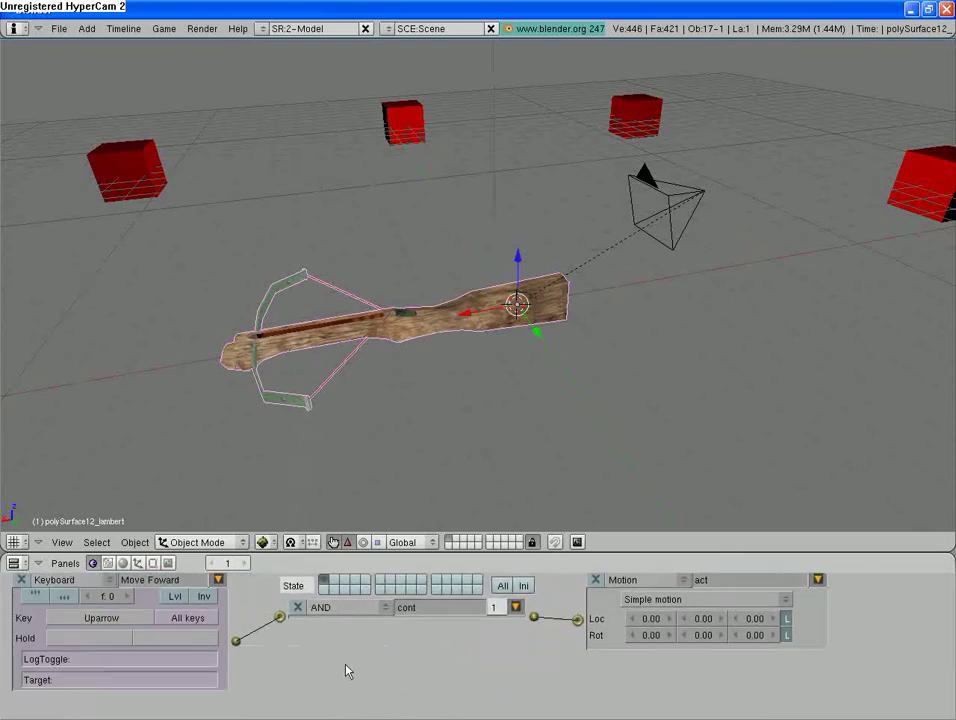
scroll(369, 655, "down", 2)
middle_click_drag(371, 653, 376, 693)
scroll(400, 678, "up", 4)
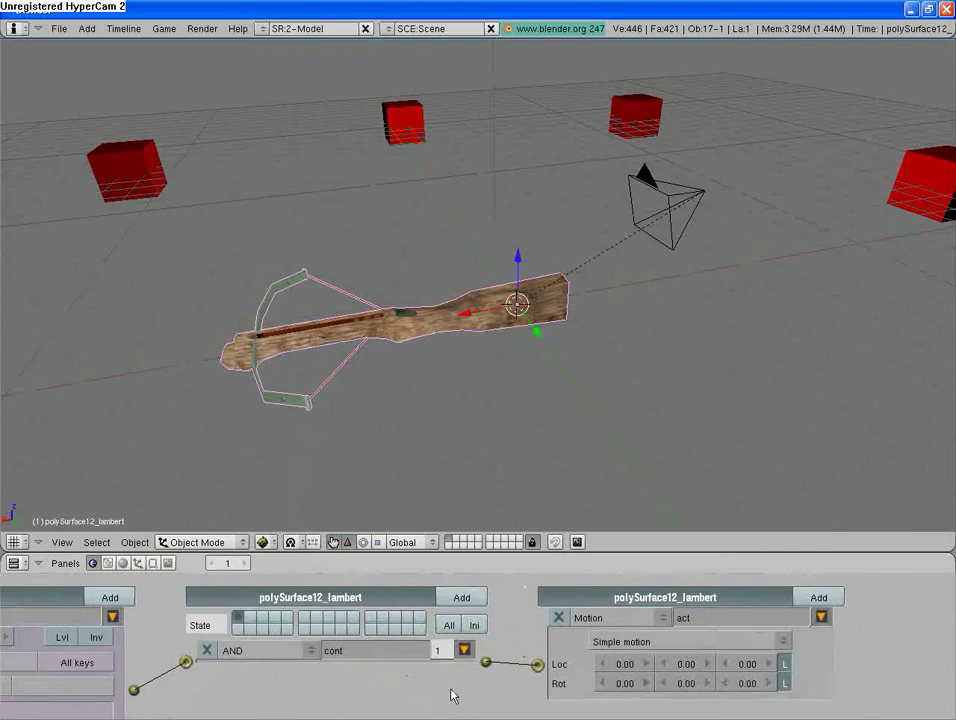
middle_click_drag(436, 686, 259, 715)
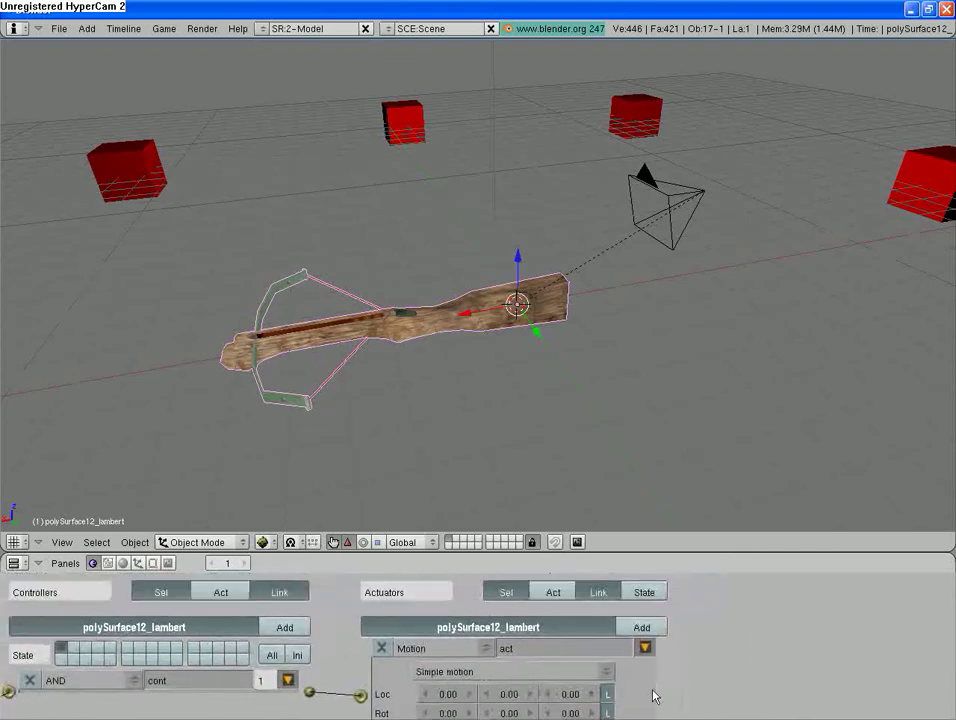
scroll(686, 697, "down", 3)
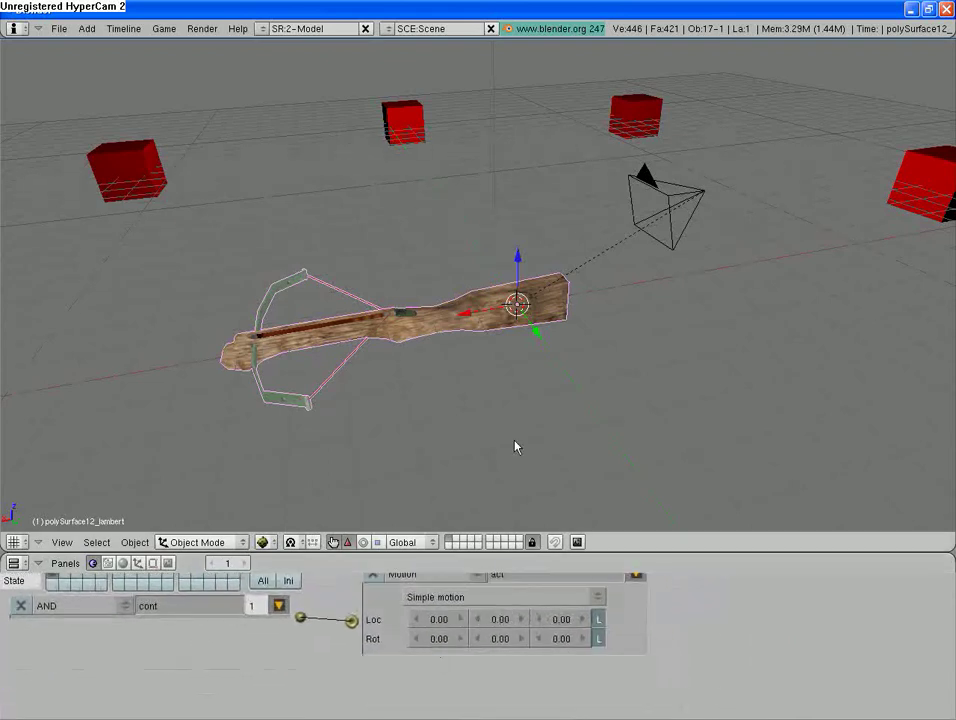
middle_click_drag(512, 437, 392, 497)
middle_click_drag(647, 304, 649, 246)
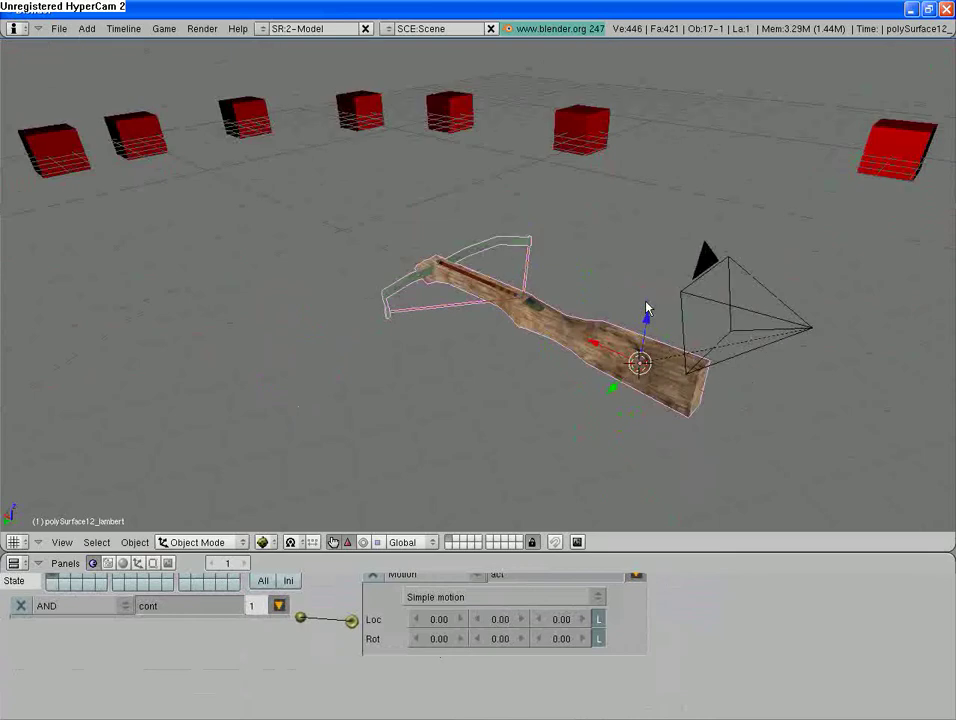
left_click(559, 641)
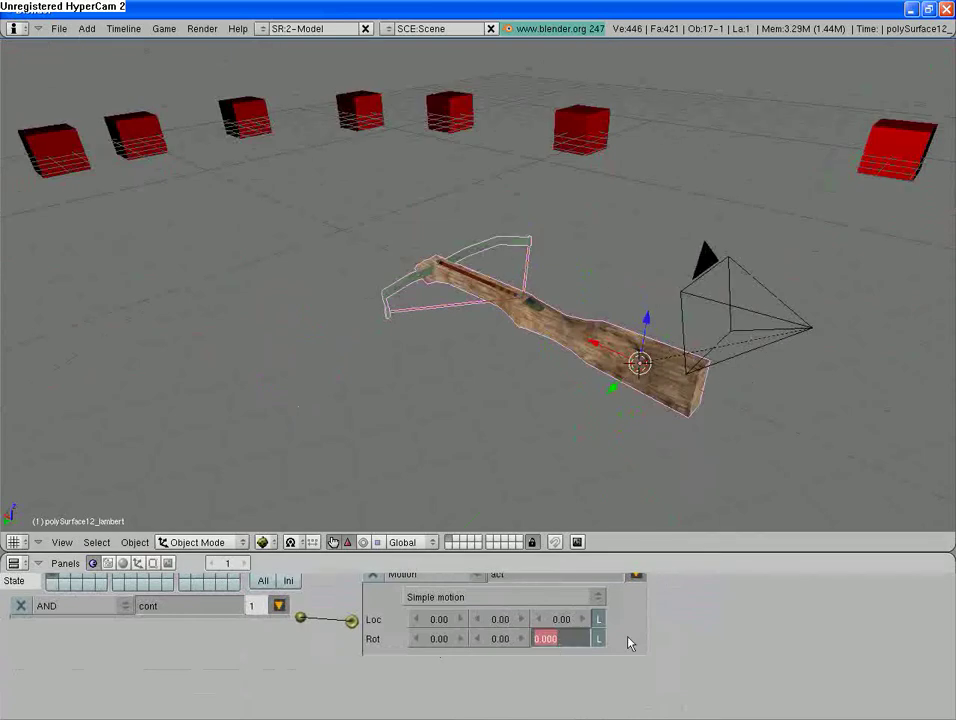
key("Return")
left_click(452, 621)
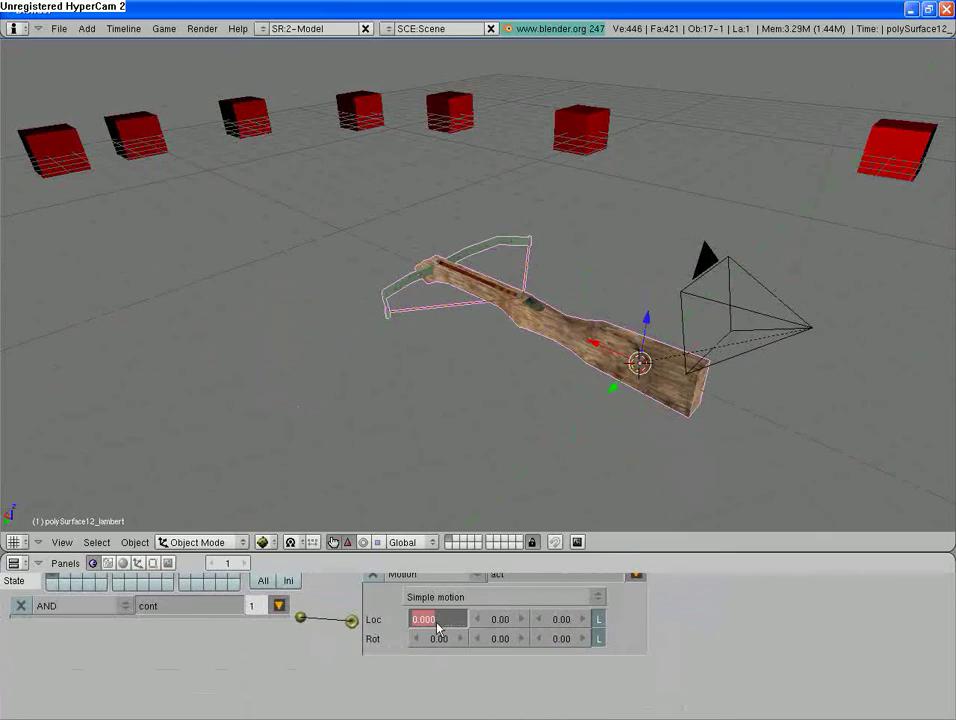
left_click(511, 620)
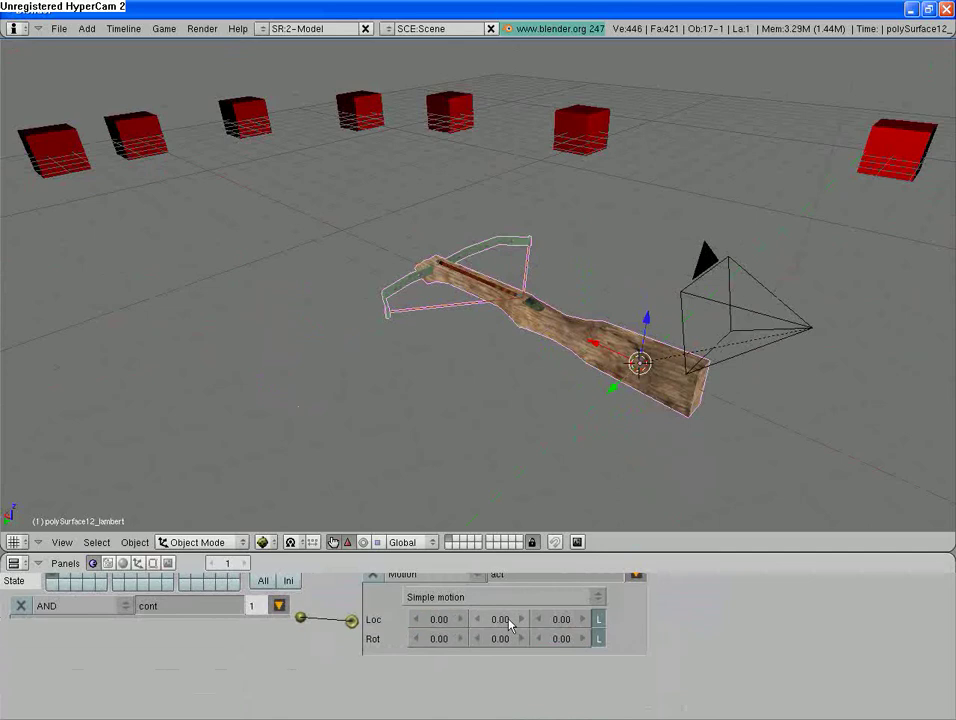
left_click(509, 621)
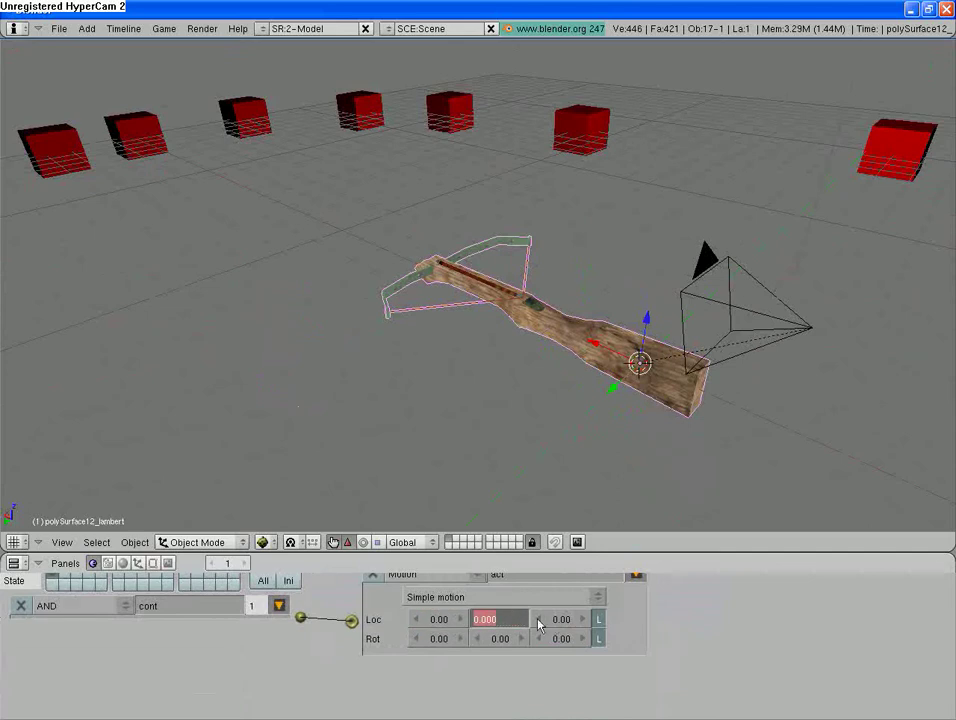
left_click(557, 621)
left_click(556, 622)
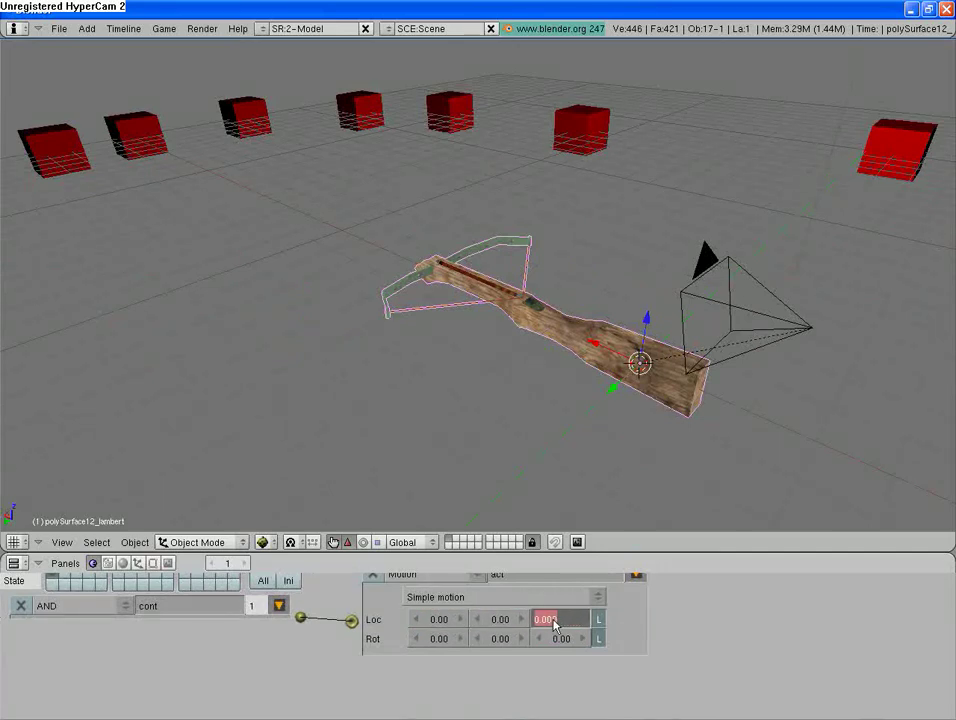
left_click(440, 621)
left_click(440, 621)
left_click(557, 622)
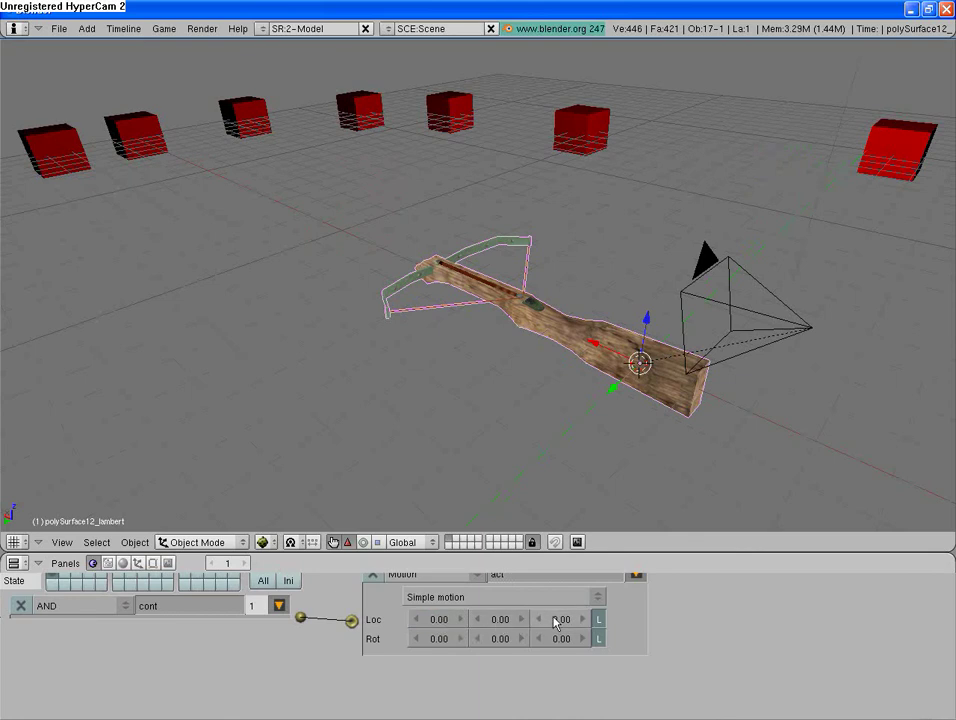
- Set the Motion actuator's X location to 0.10
left_click(440, 620)
key("BackSpace")
type("0.1")
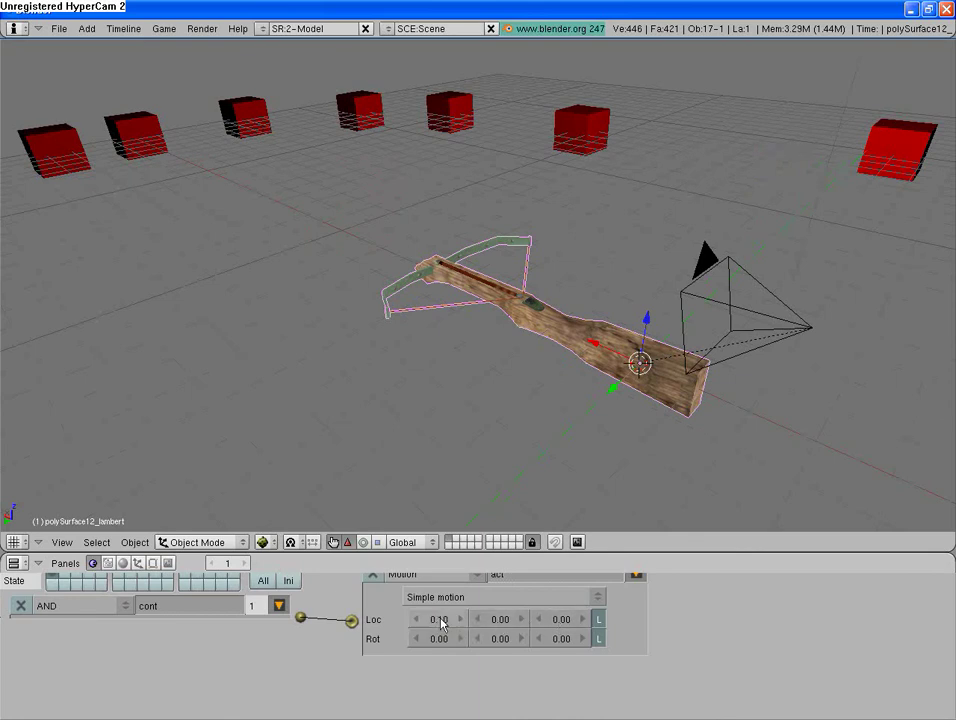
key("Return")
- Test the crossbow's forward movement by running the game through the camera's view, then return to the scene
right_click(800, 341)
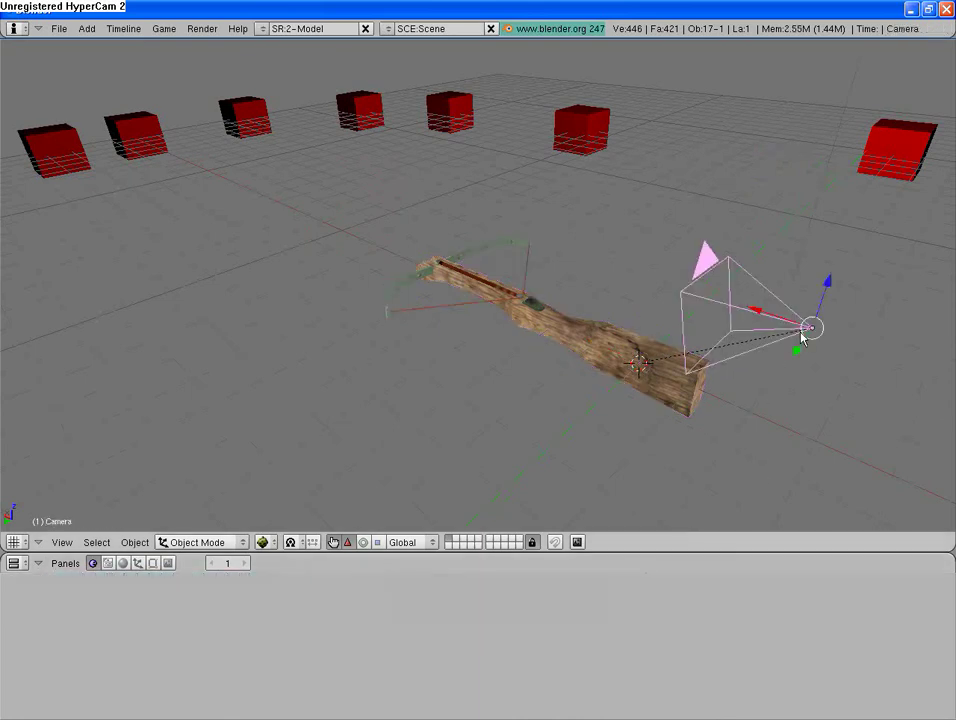
key("KP_0")
key("p")
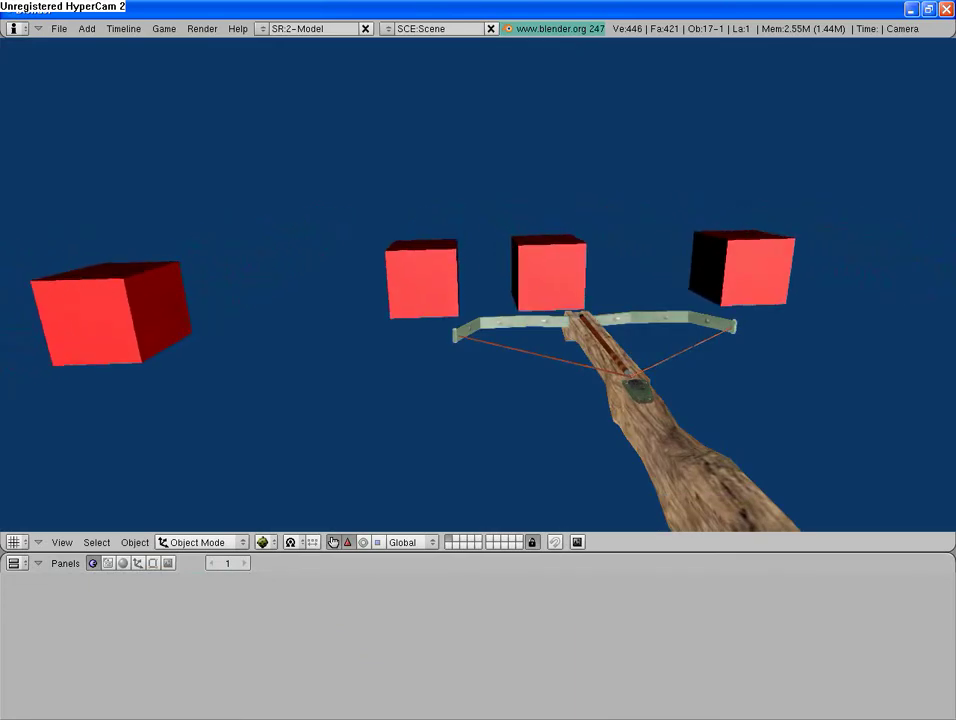
key("Escape")
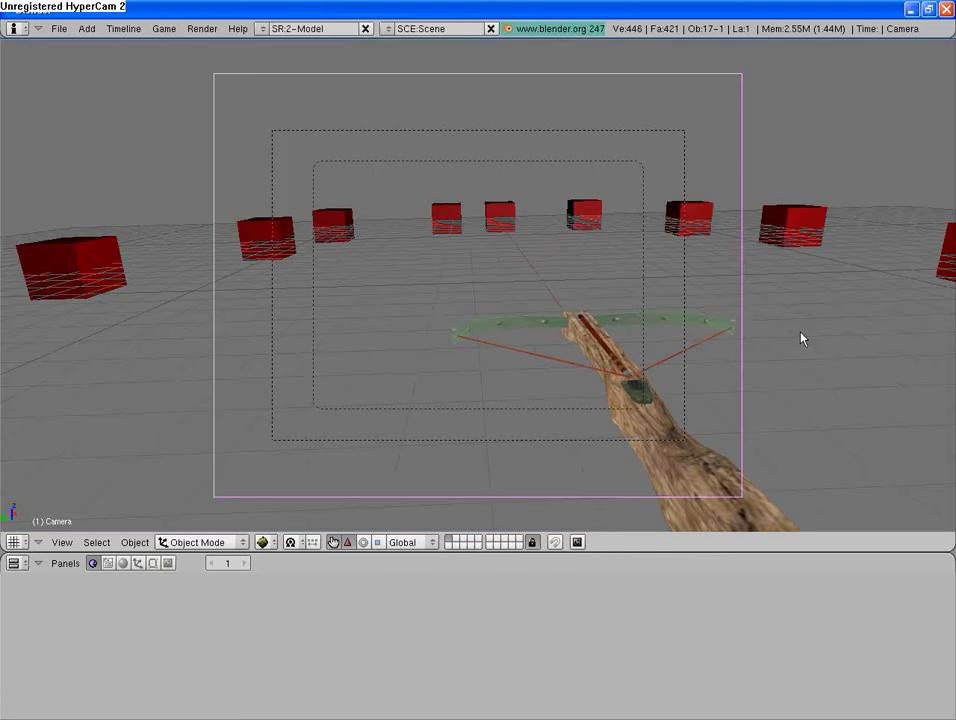
key("KP_0")
middle_click_drag(801, 333, 617, 387)
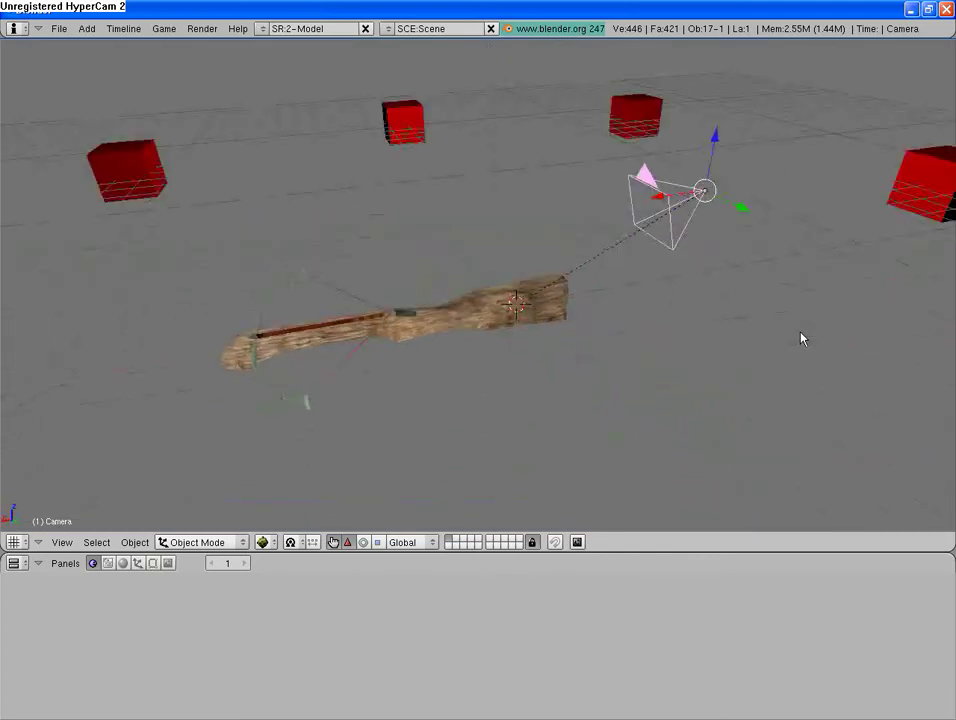
- Select the crossbow and collapse its existing sensor, controller and actuator blocks
scroll(486, 321, "down", 2)
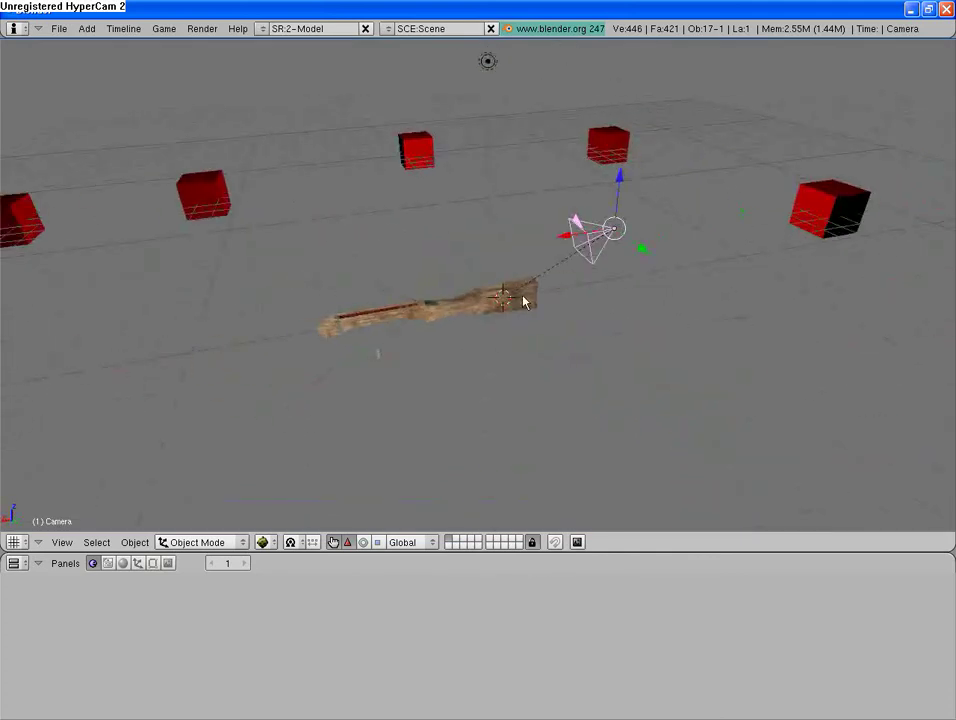
right_click(440, 329)
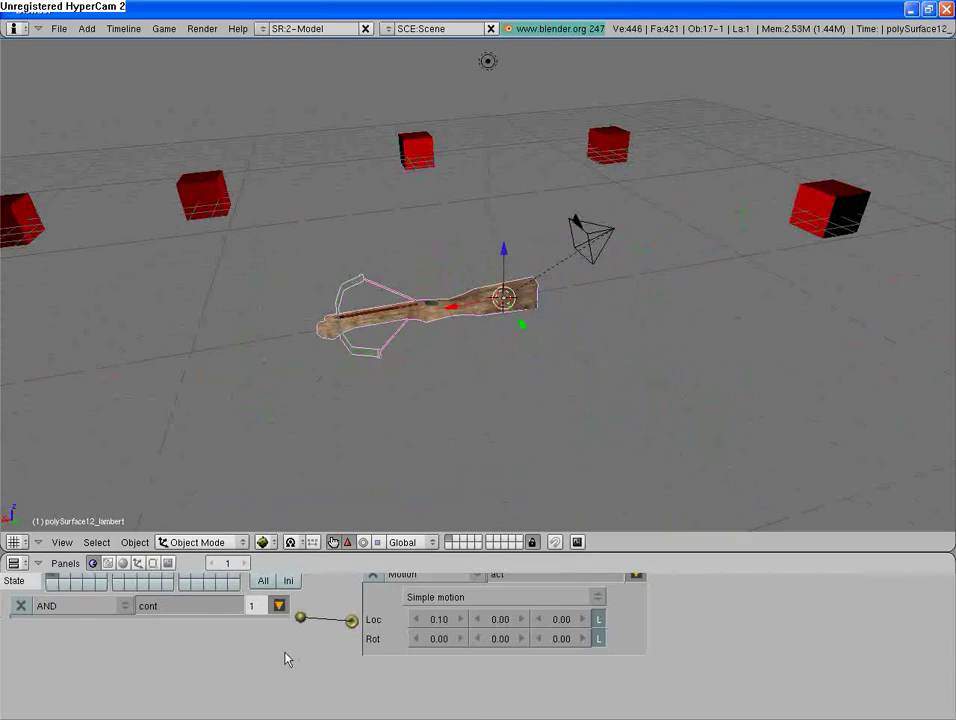
key("Home")
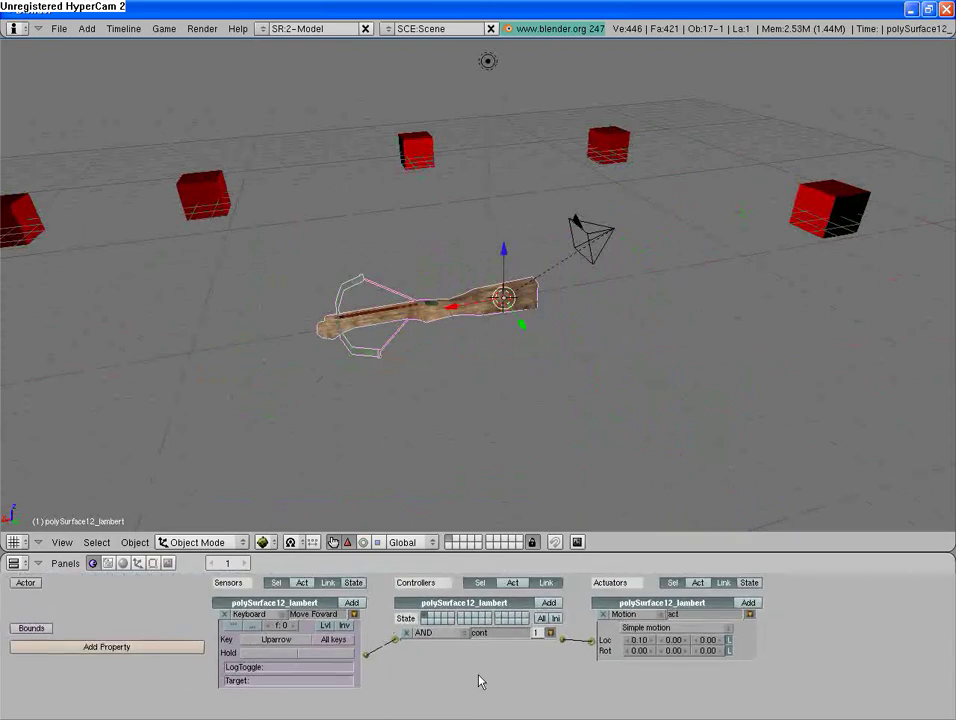
left_click(354, 614)
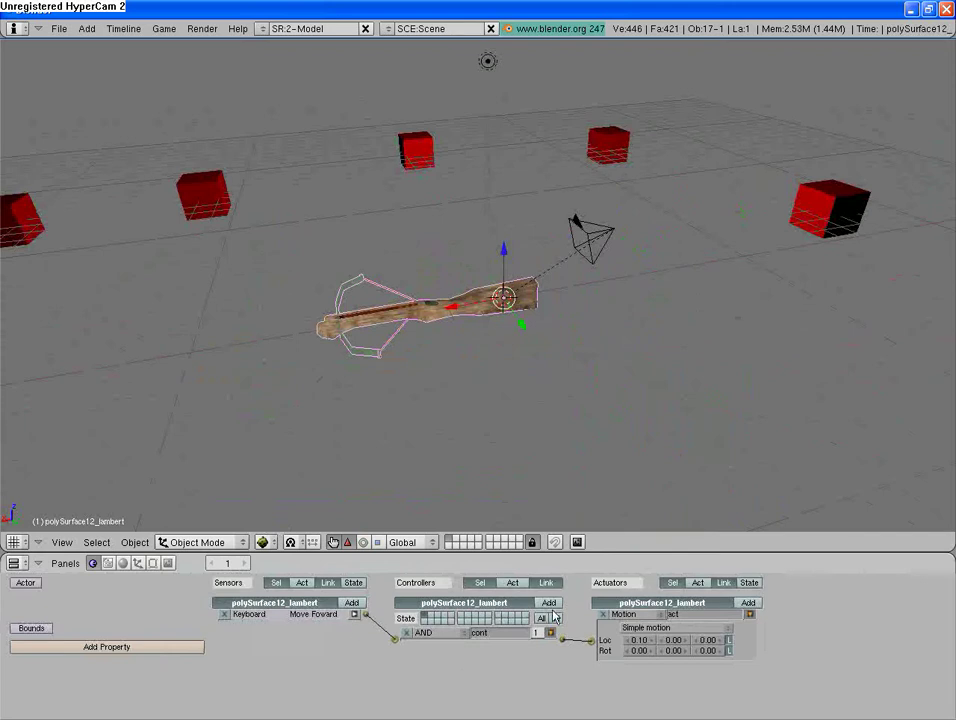
left_click(750, 614)
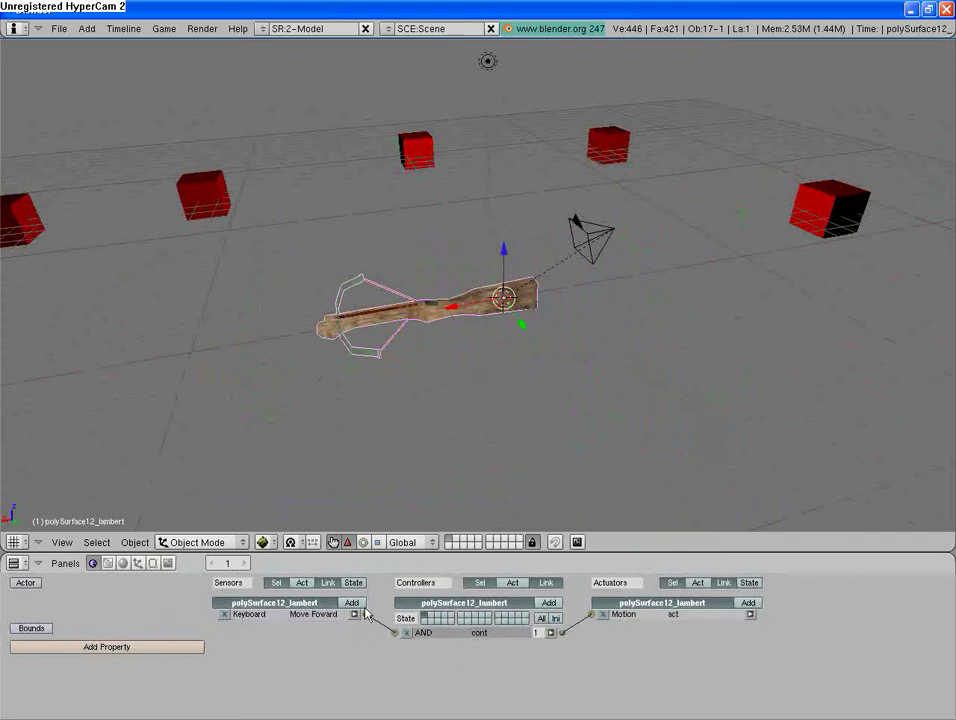
- Add a second sensor to the crossbow and set its type to Keyboard
left_click(352, 602)
scroll(371, 662, "up", 1, "ctrl")
middle_click_drag(332, 670, 472, 688)
scroll(422, 689, "up", 2, "ctrl")
middle_click_drag(368, 694, 411, 699)
left_click(310, 631)
left_click(300, 527)
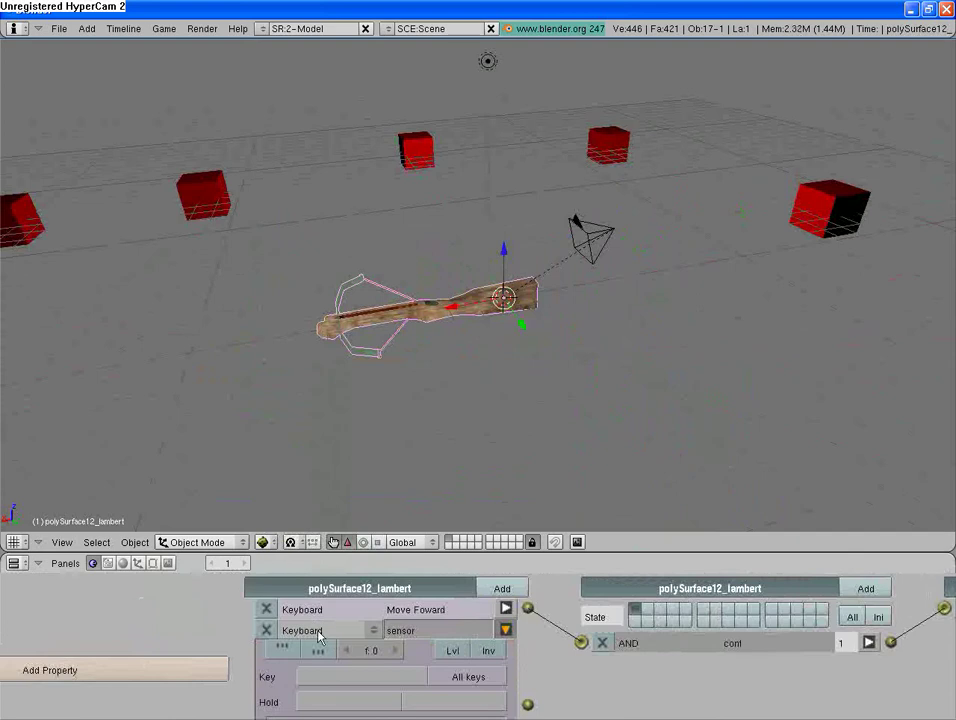
- Assign the Left arrow as the new keyboard sensor's key
scroll(551, 679, "down", 2)
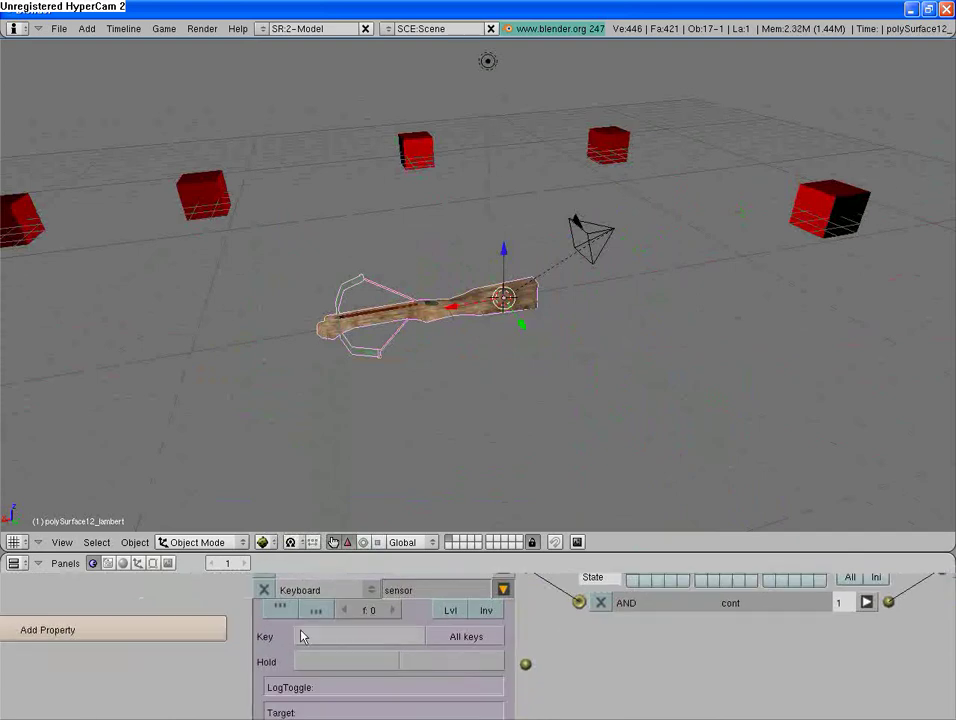
left_click(347, 631)
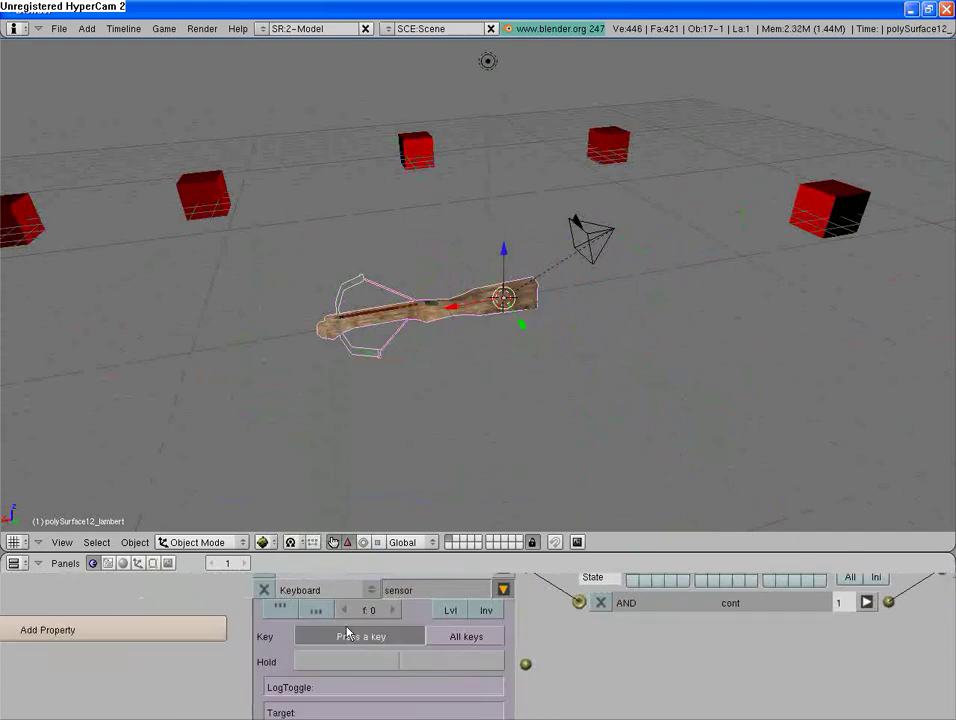
key("Left")
middle_click_drag(612, 649, 467, 660)
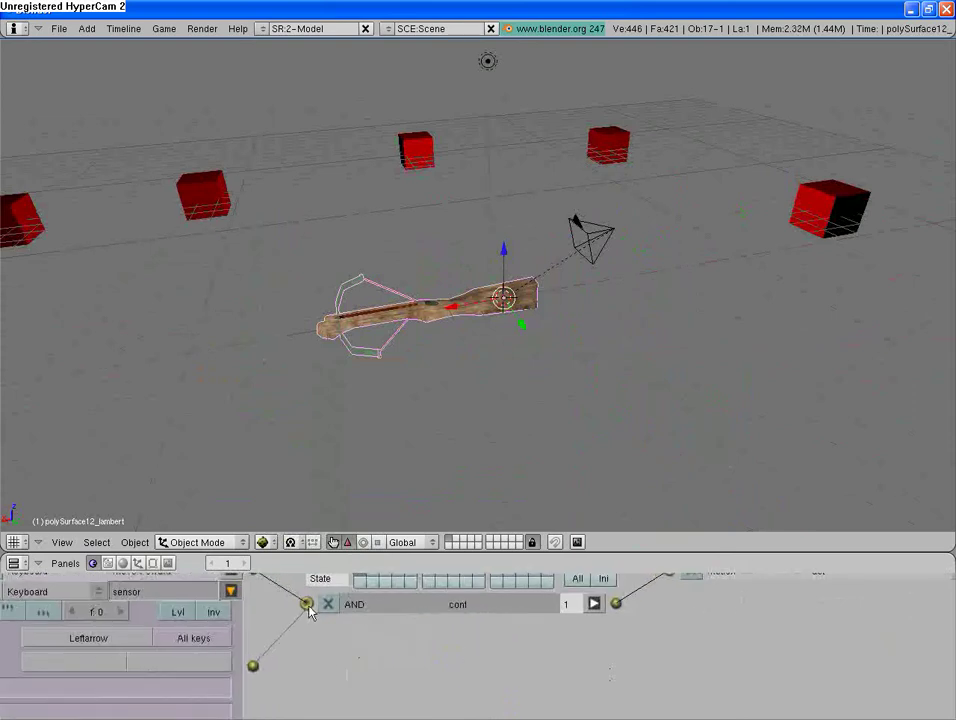
- Add a second AND controller and a second Motion actuator to the crossbow's logic
key("Home")
middle_click_drag(506, 664, 415, 698)
left_click(555, 605)
middle_click_drag(705, 689, 518, 696)
left_click(718, 610)
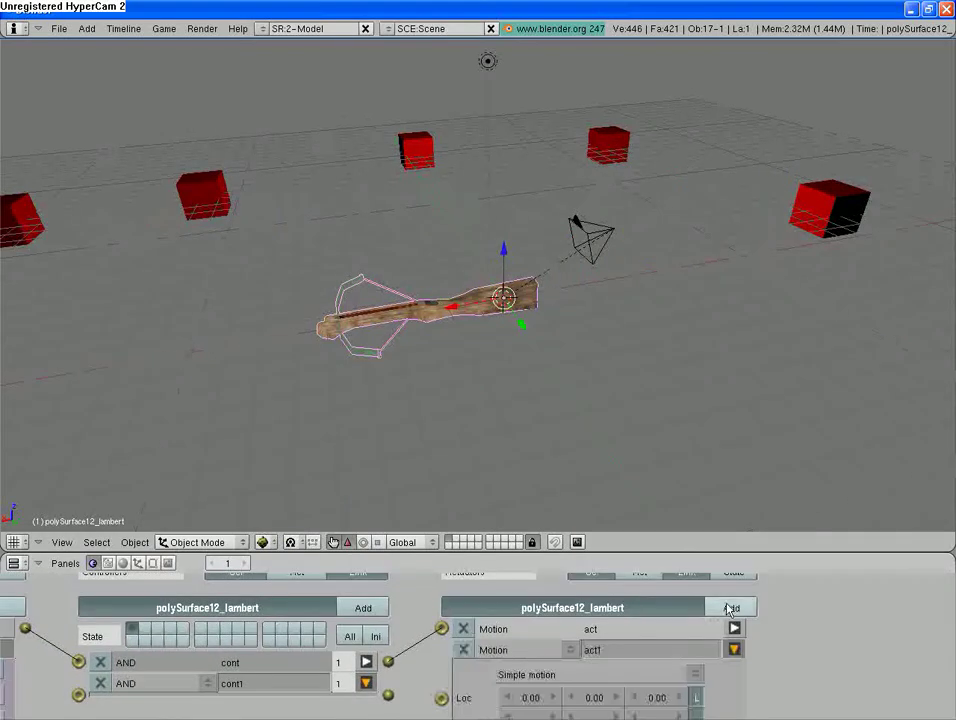
left_click(734, 630)
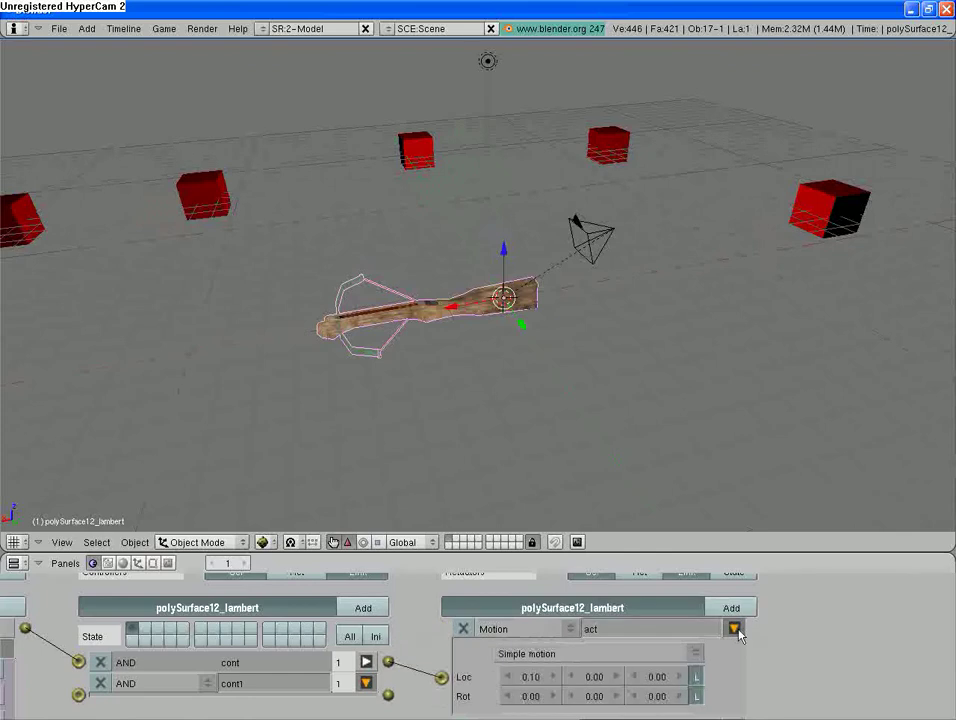
key("Home")
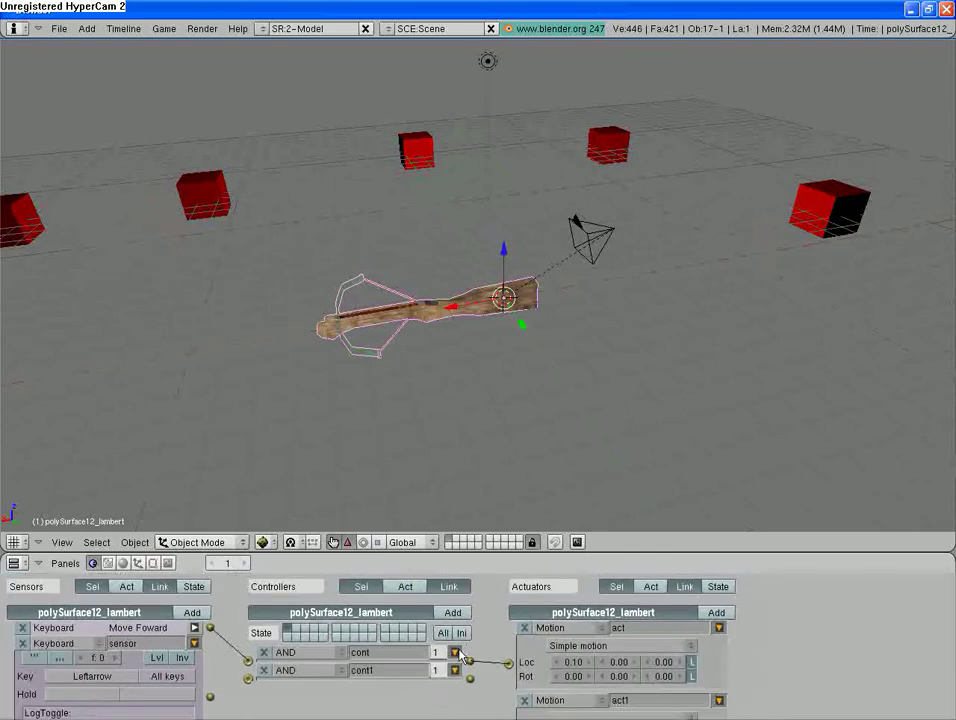
- Link the Left arrow sensor to the second AND controller and that controller to the second Motion actuator
scroll(485, 684, "up", 2, "ctrl")
middle_click_drag(170, 718, 267, 643)
left_click_drag(242, 630, 288, 608)
middle_click_drag(420, 649, 292, 628)
left_click_drag(439, 587, 485, 658)
middle_click_drag(450, 660, 292, 667)
scroll(318, 676, "down", 2, "ctrl")
scroll(318, 682, "down", 1, "ctrl")
middle_click_drag(350, 666, 402, 683)
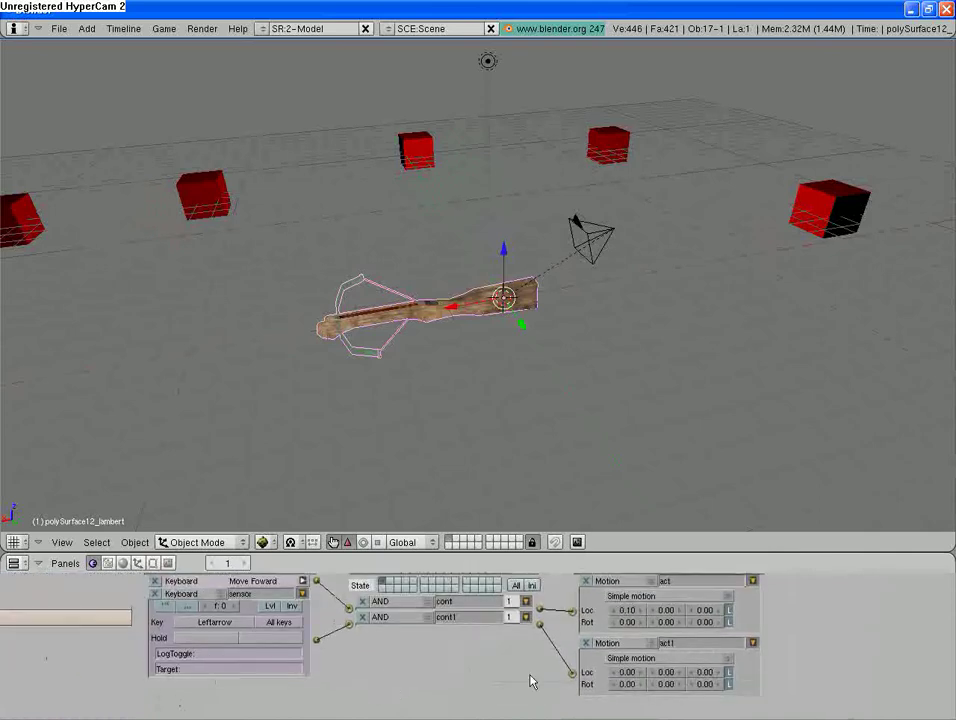
scroll(531, 674, "up", 4)
scroll(455, 655, "down", 2)
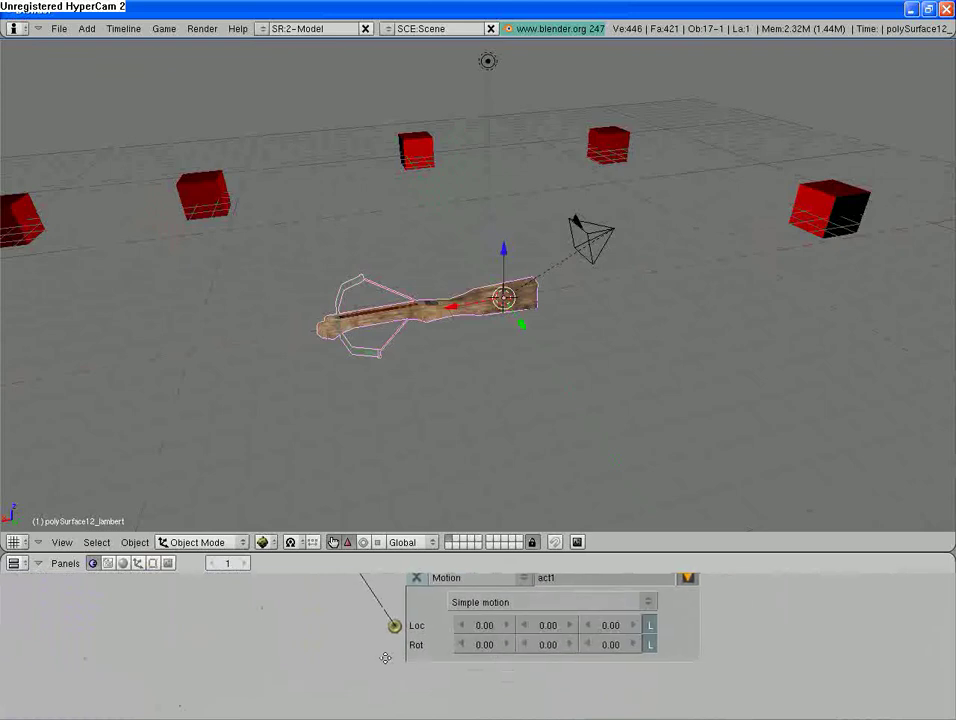
left_click(483, 644)
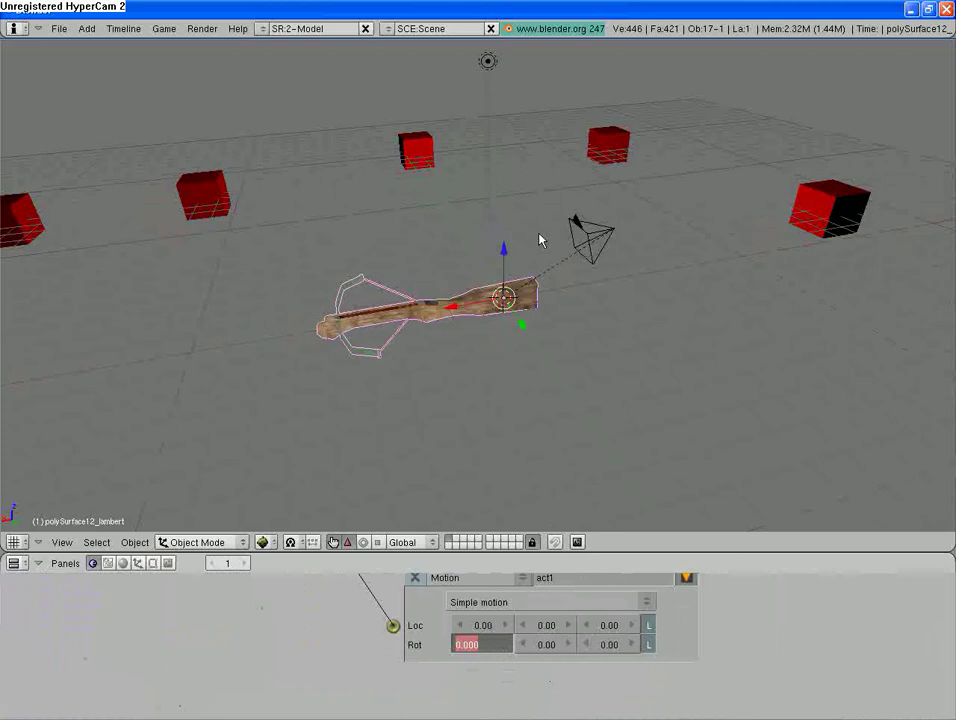
left_click(598, 645)
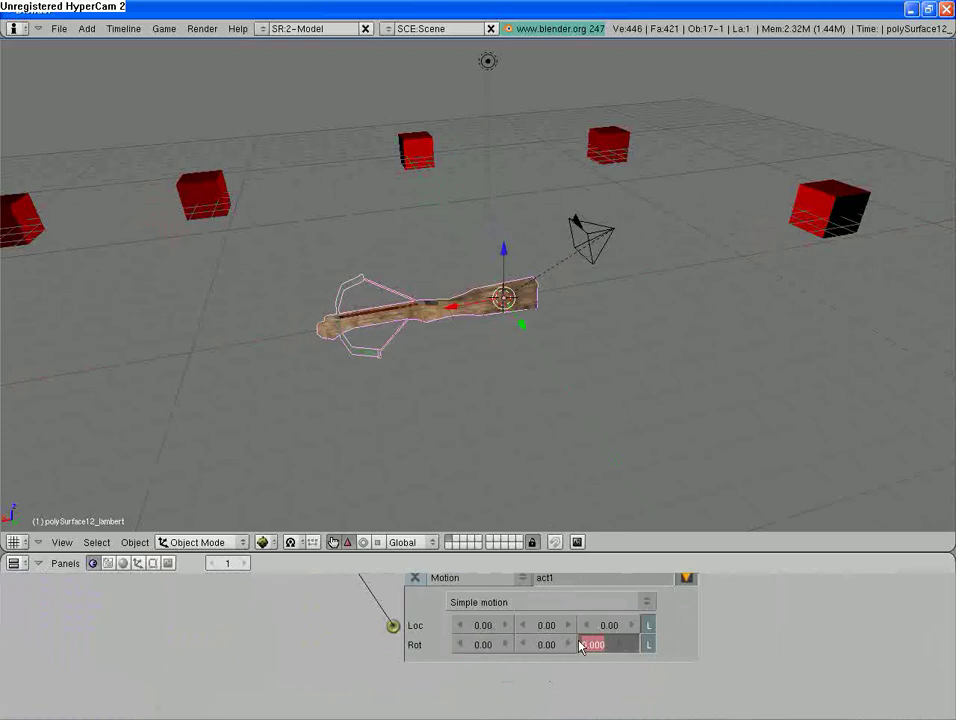
left_click(464, 643)
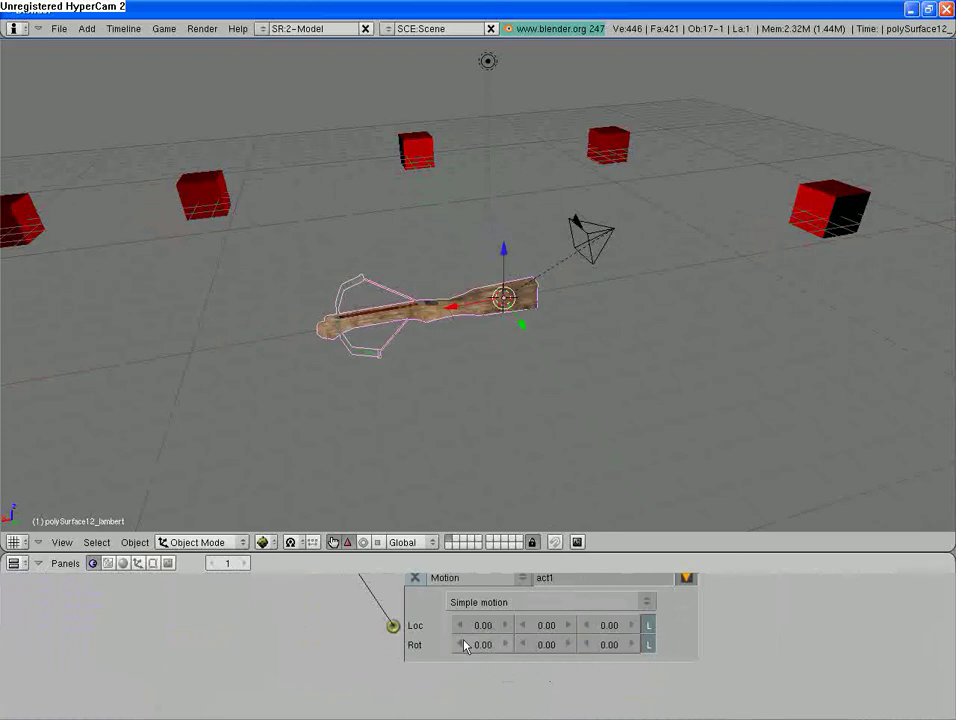
left_click(464, 643)
left_click(544, 646)
left_click(609, 648)
- Set the second Motion actuator's X rotation to 0 and its Z rotation to 0.10
left_click(488, 648)
left_click(489, 649)
type("0")
key("Return")
left_click(594, 648)
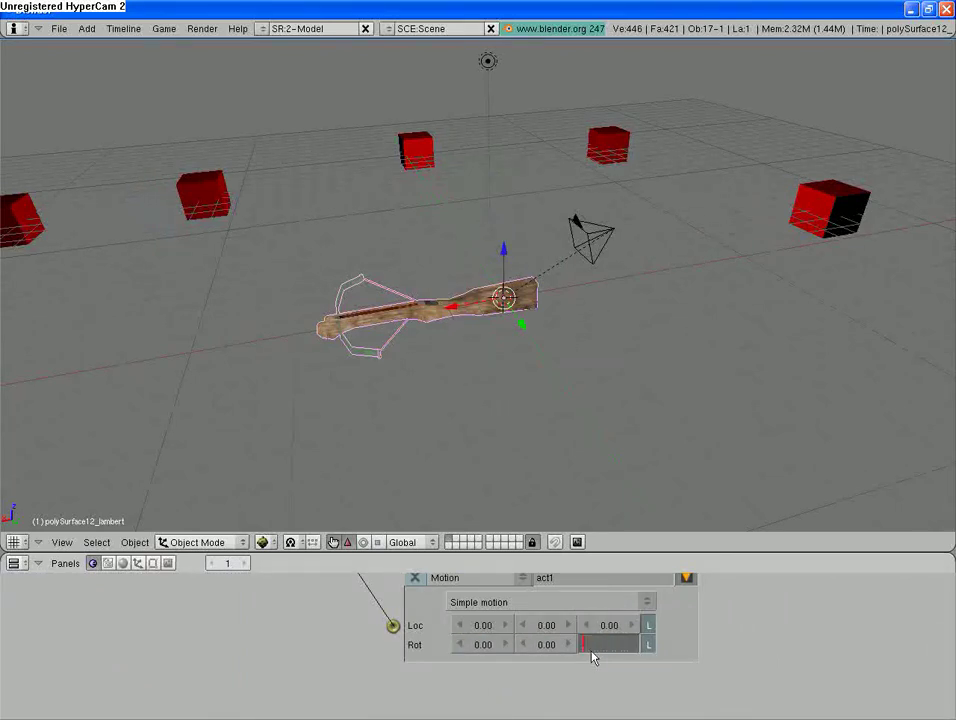
key("Return")
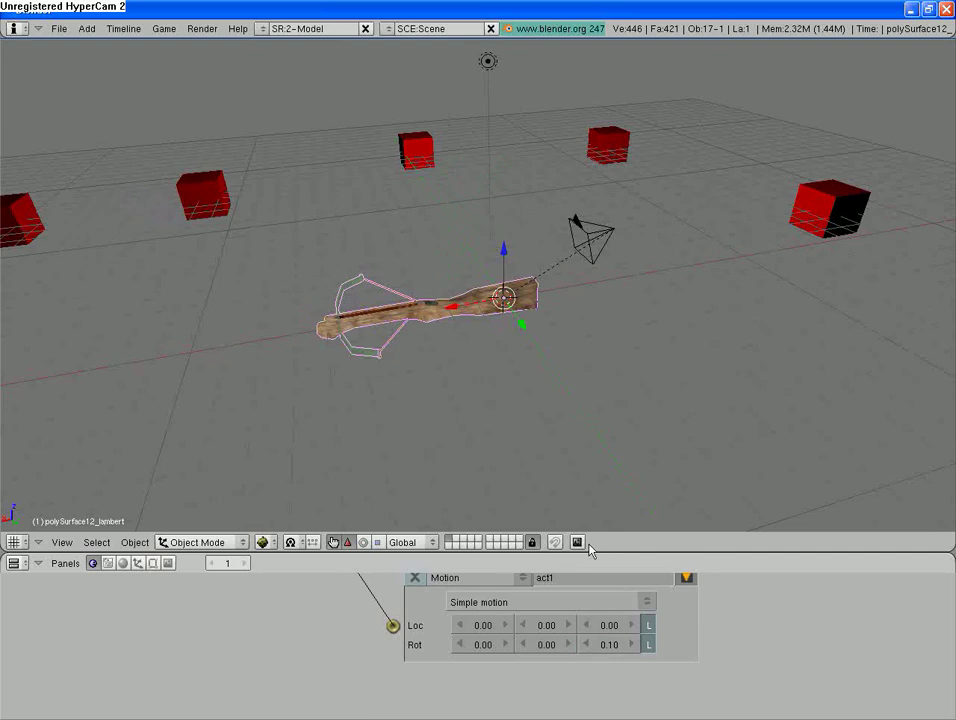
- Run the game from the camera's view to test the crossbow's left turn, and stop it
right_click(578, 222)
key("g")
key("0")
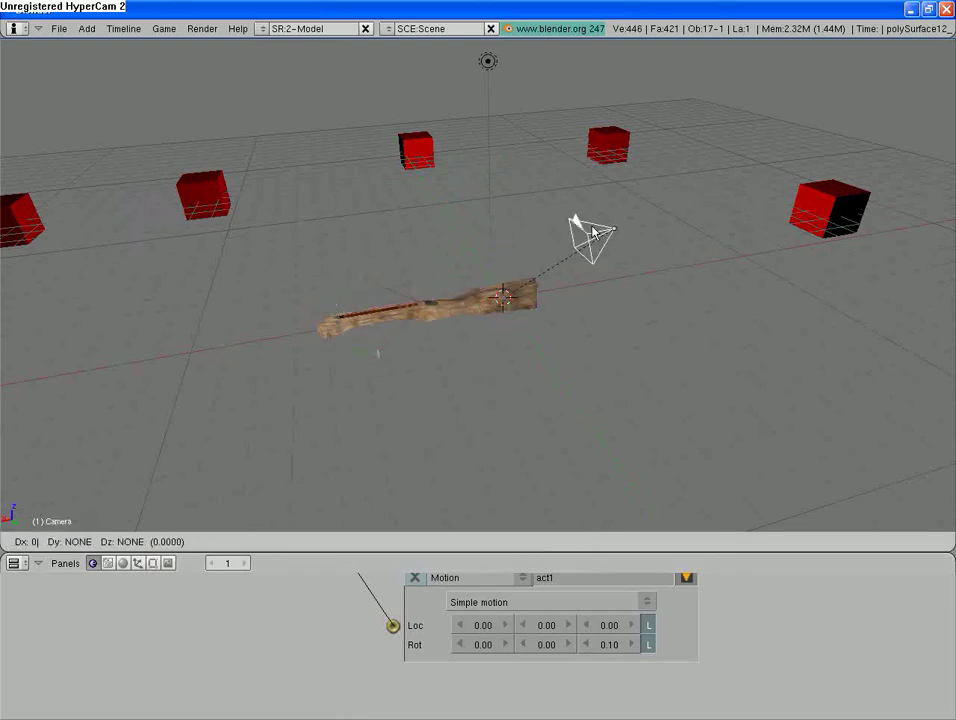
scroll(618, 214, "up", 1)
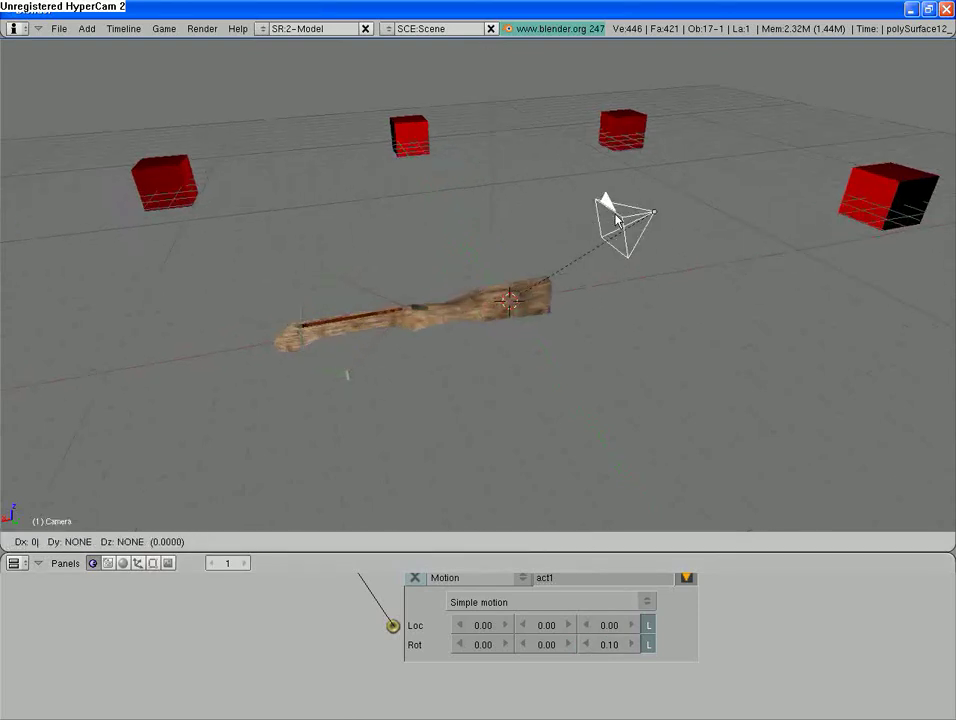
left_click(620, 214)
key("KP_0")
key("p")
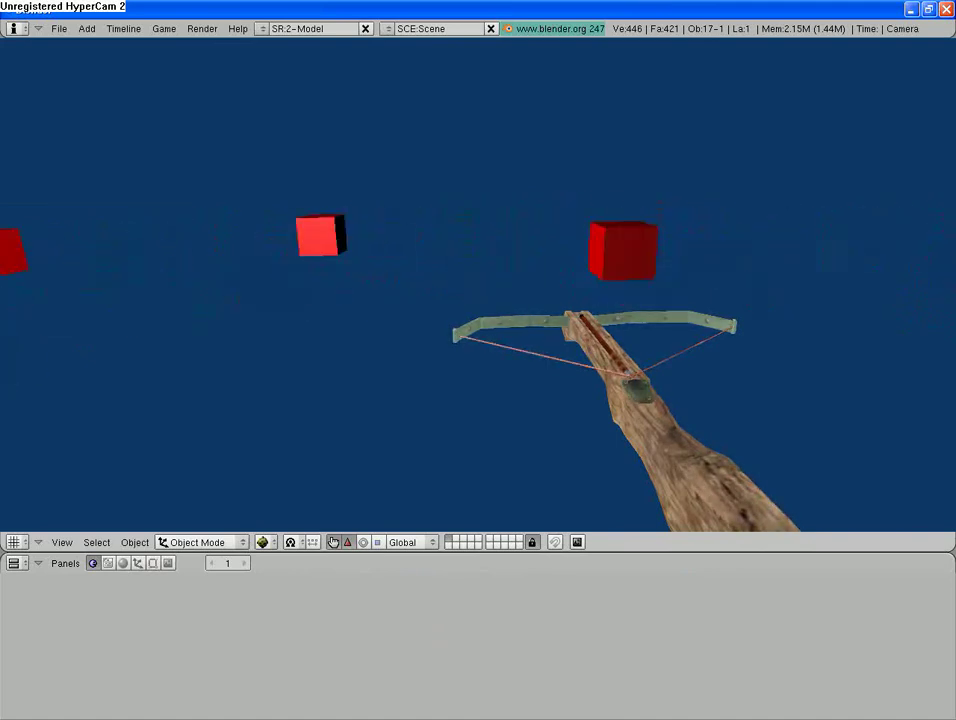
key("Escape")
- Set the Z rotation of the crossbow's second Motion actuator to 0.01
middle_click_drag(525, 258, 524, 261)
right_click(428, 275)
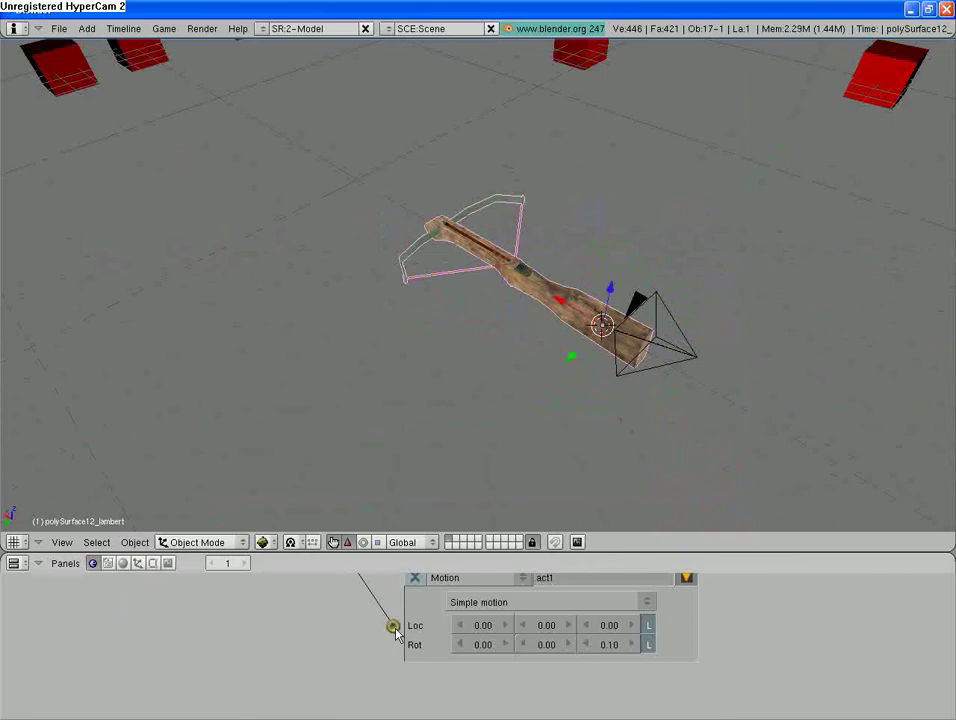
key("Home")
scroll(490, 678, "up", 4)
middle_click_drag(510, 670, 254, 604)
left_click(645, 651)
key("BackSpace")
type("0.01")
key("Return")
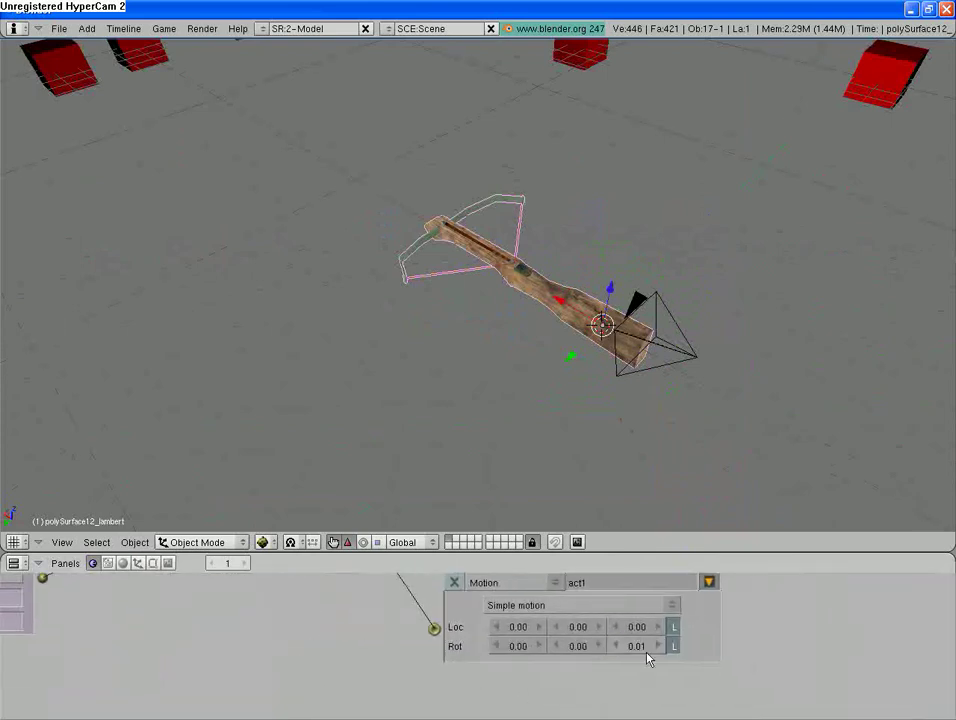
- Test the slower left turn by running the game through the camera, and stop it
scroll(585, 349, "down", 3)
right_click(588, 318)
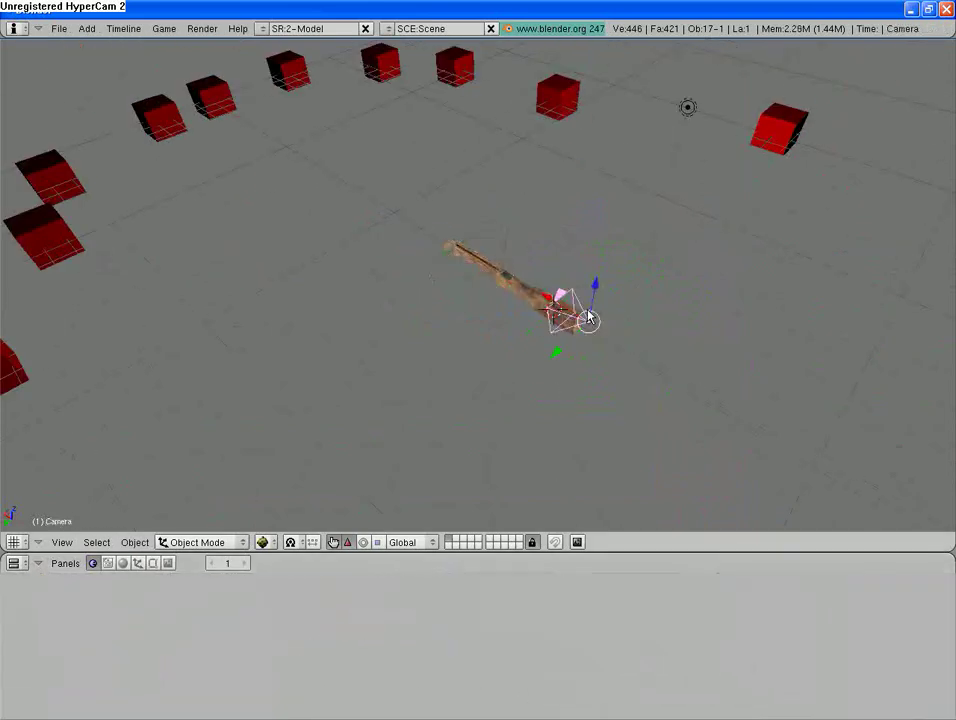
key("KP_0")
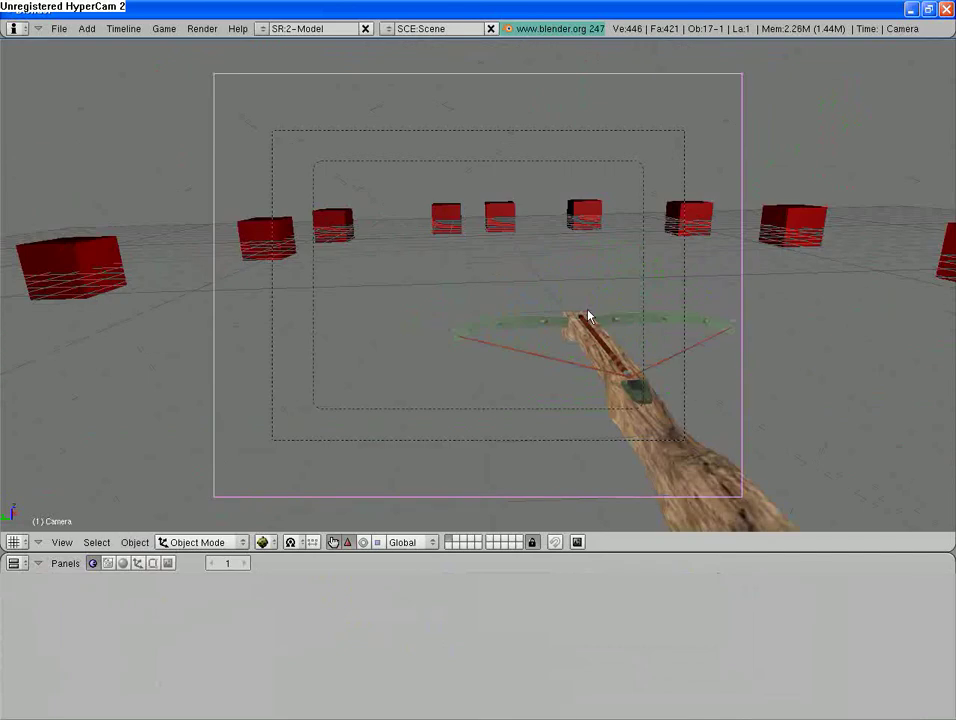
key("p")
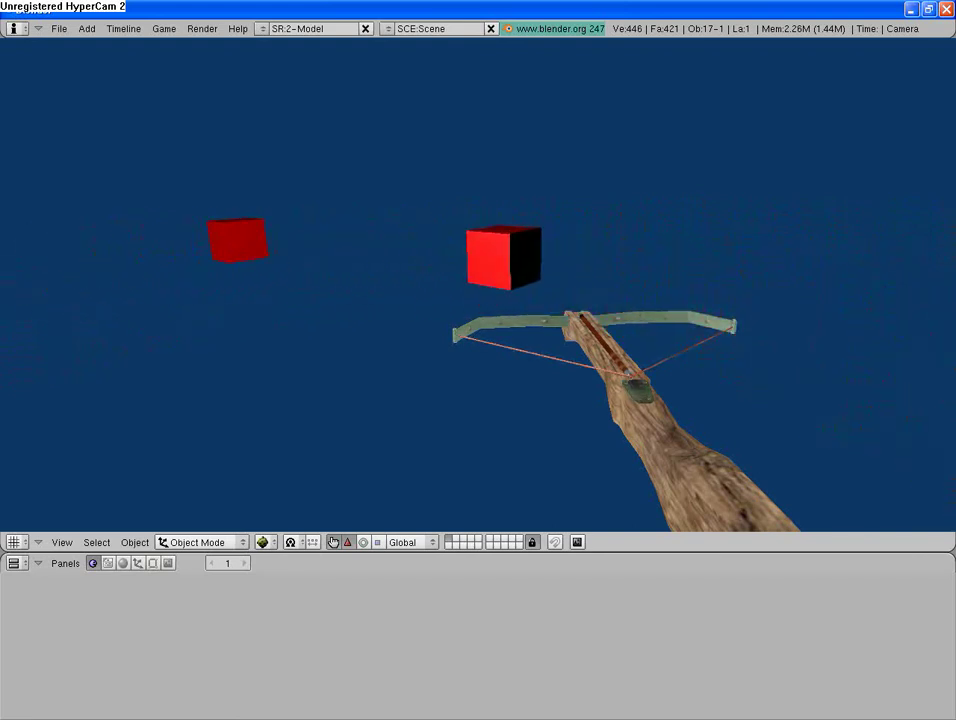
key("Escape")
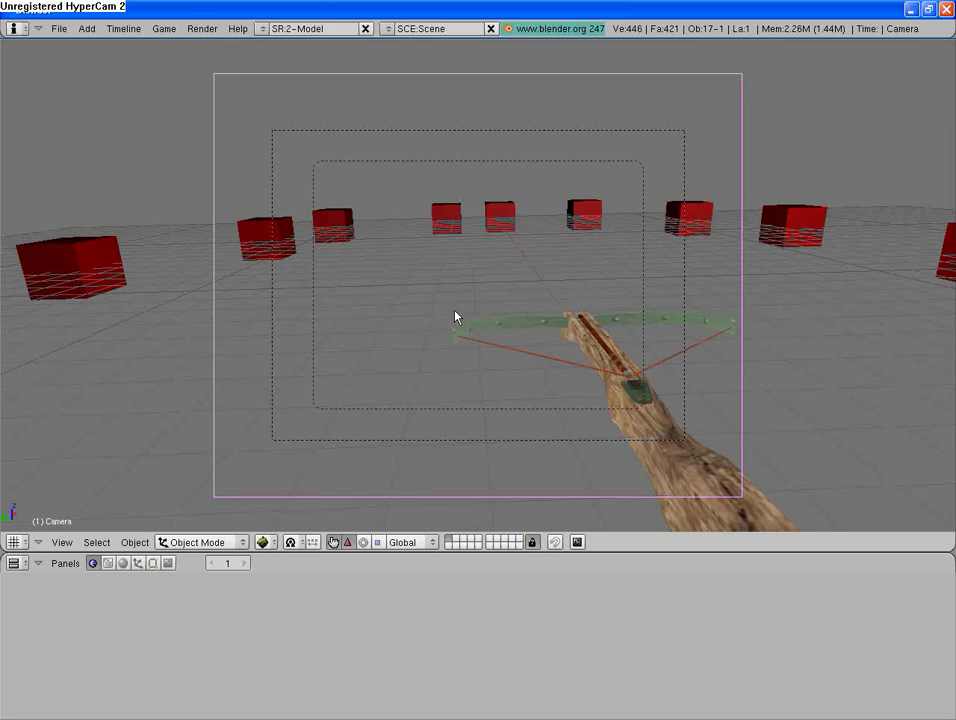
- Set the Z rotation of the crossbow's second Motion actuator to 0.02
left_click(138, 563)
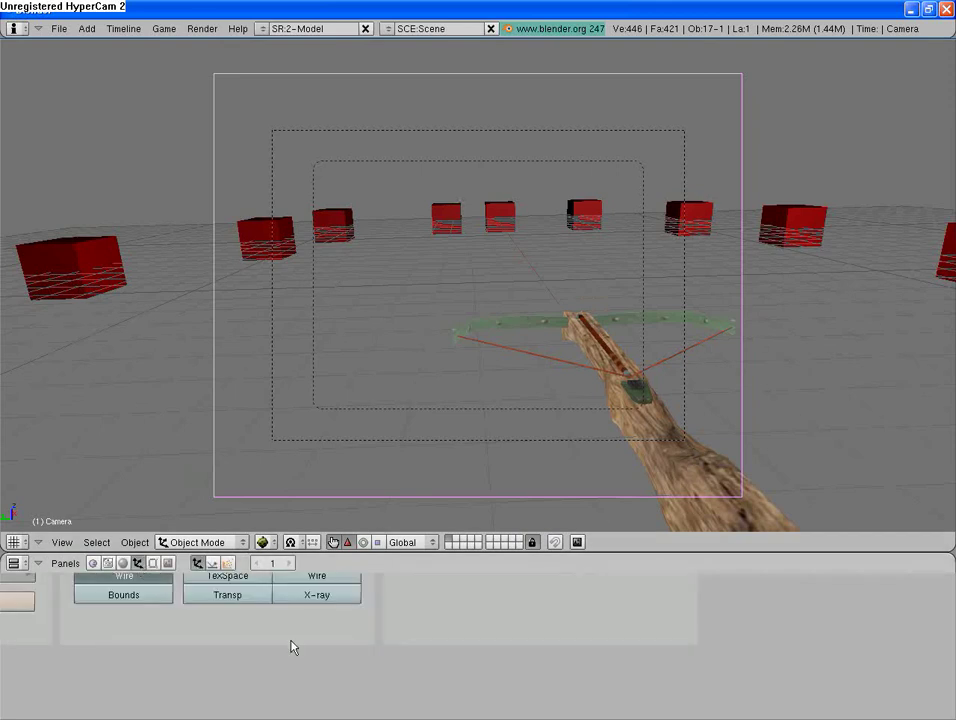
key("Home")
right_click(648, 430)
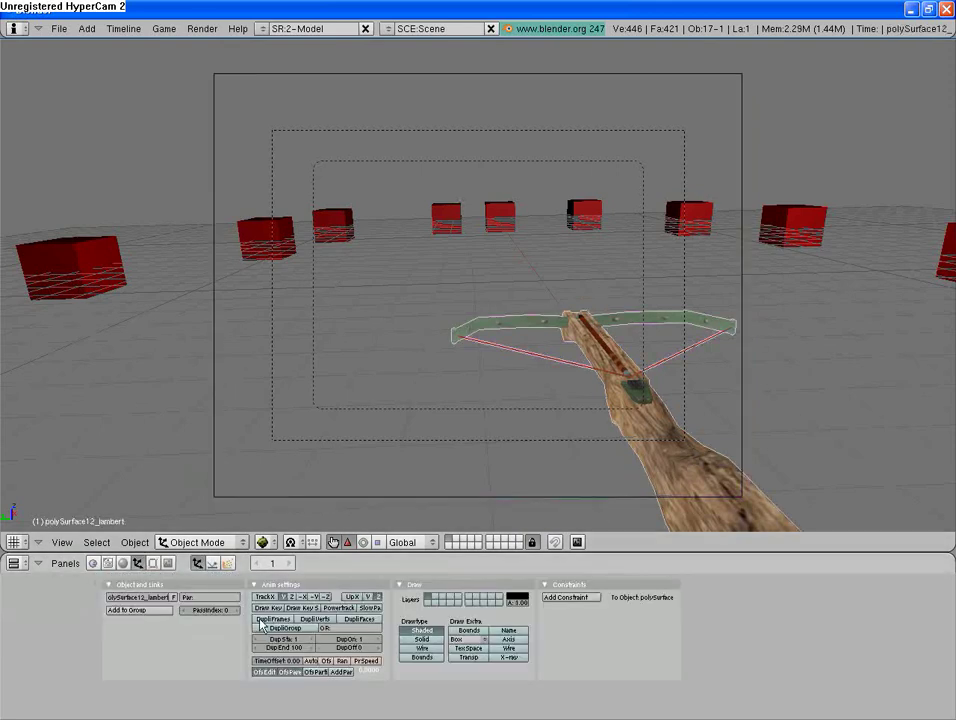
left_click(92, 563)
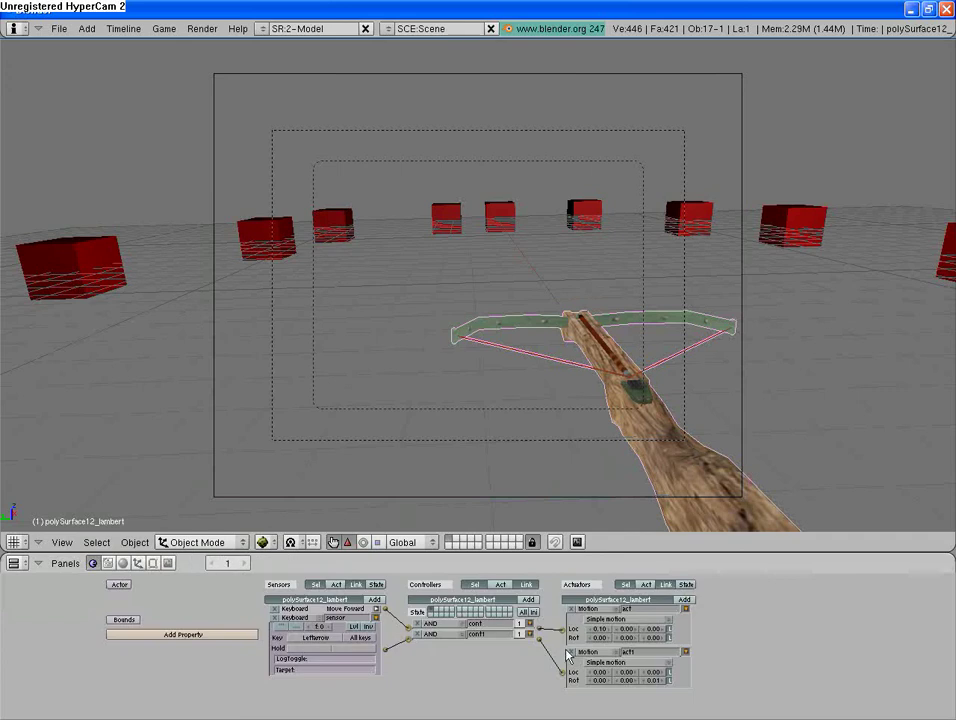
scroll(540, 665, "up", 4, "ctrl")
middle_click_drag(523, 651, 332, 591)
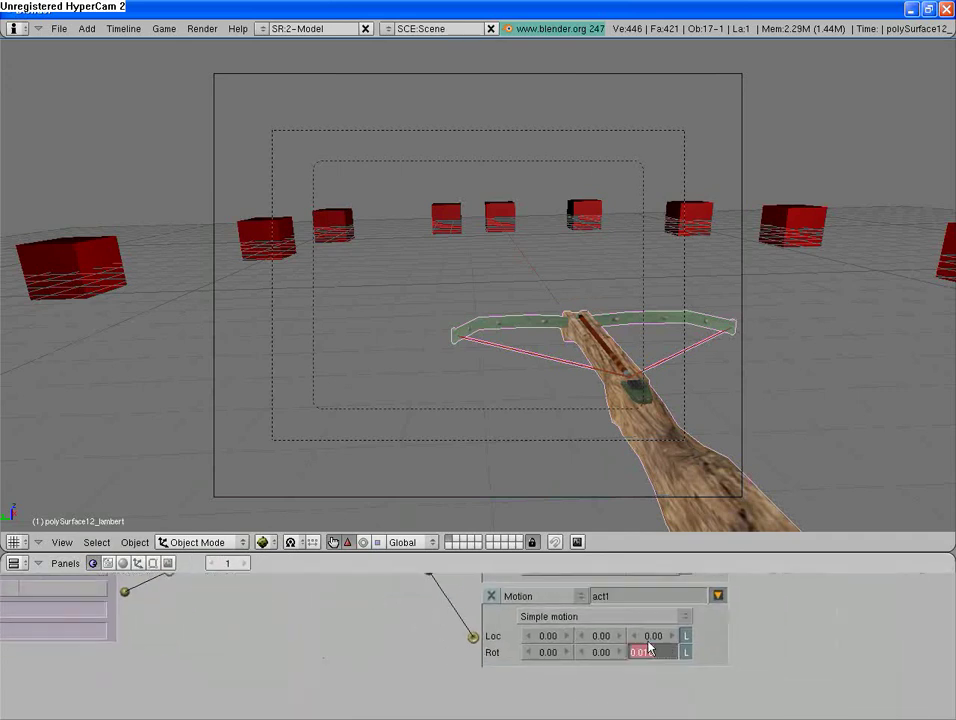
type(".02")
key("Return")
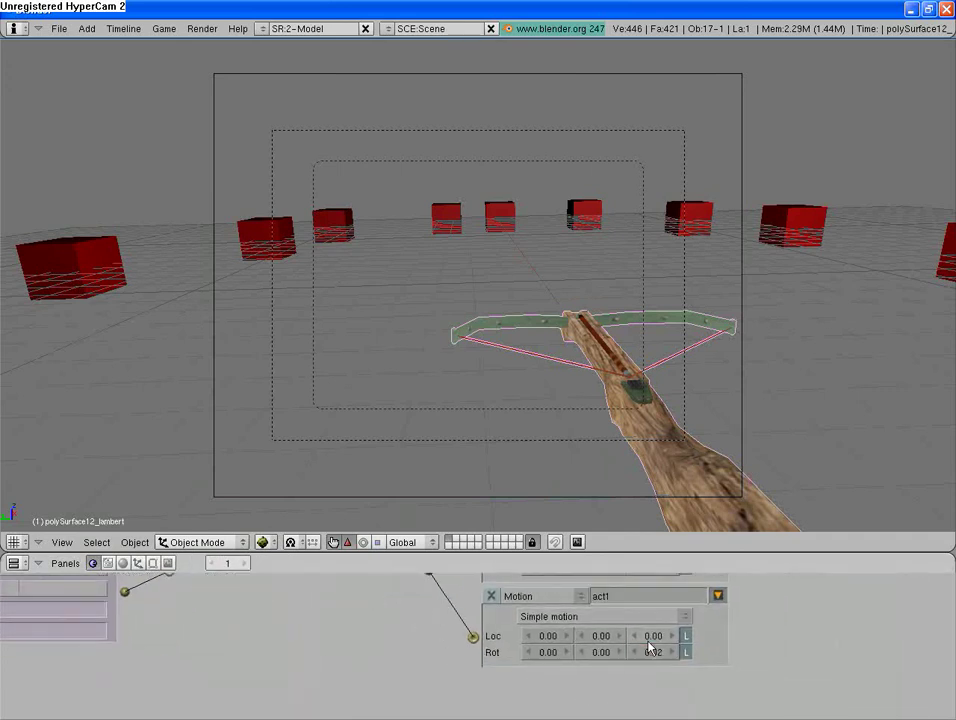
- Collapse the Left arrow sensor, the second AND controller and both Motion actuators in the crossbow's logic
scroll(662, 636, "down", 2, "ctrl")
middle_click_drag(662, 636, 766, 652)
scroll(472, 657, "down", 3, "ctrl")
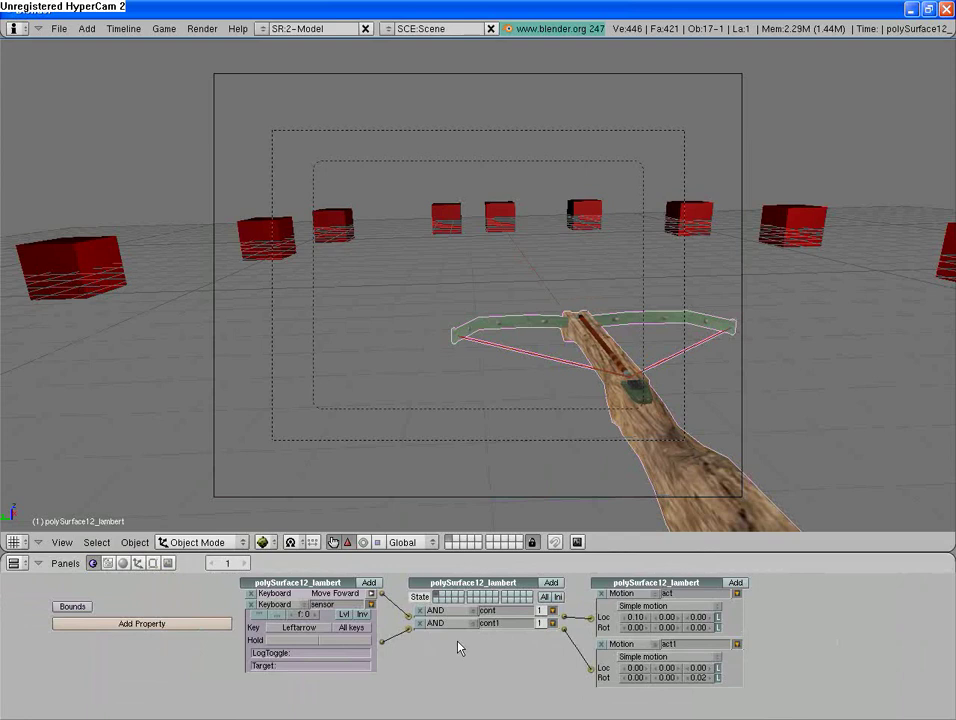
scroll(459, 648, "down", 1, "ctrl")
left_click(375, 608)
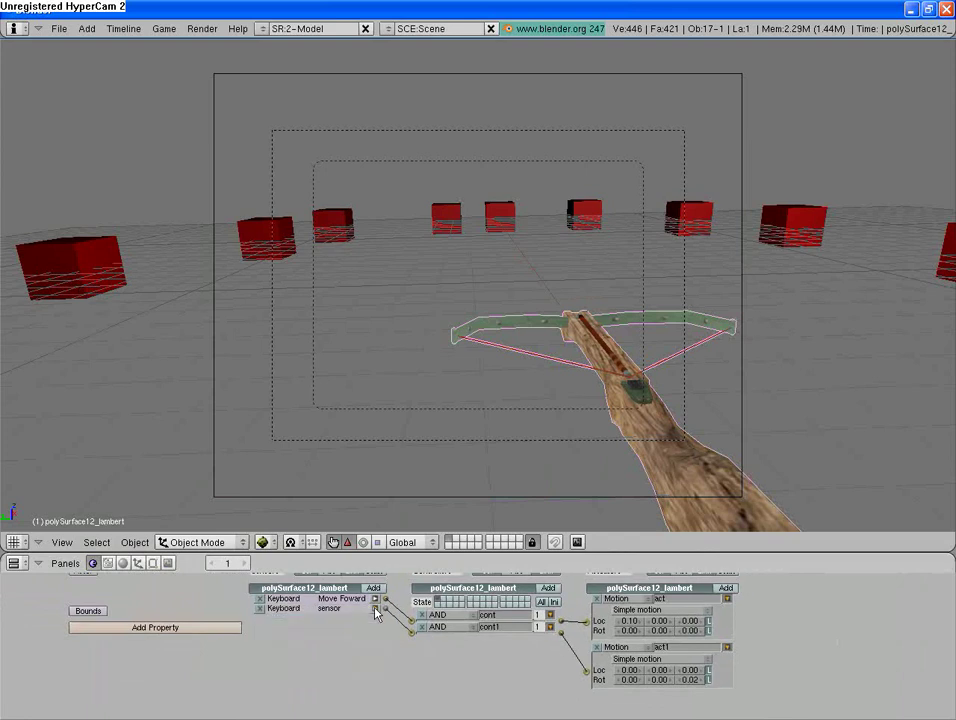
left_click_drag(549, 630, 552, 628)
left_click(727, 648)
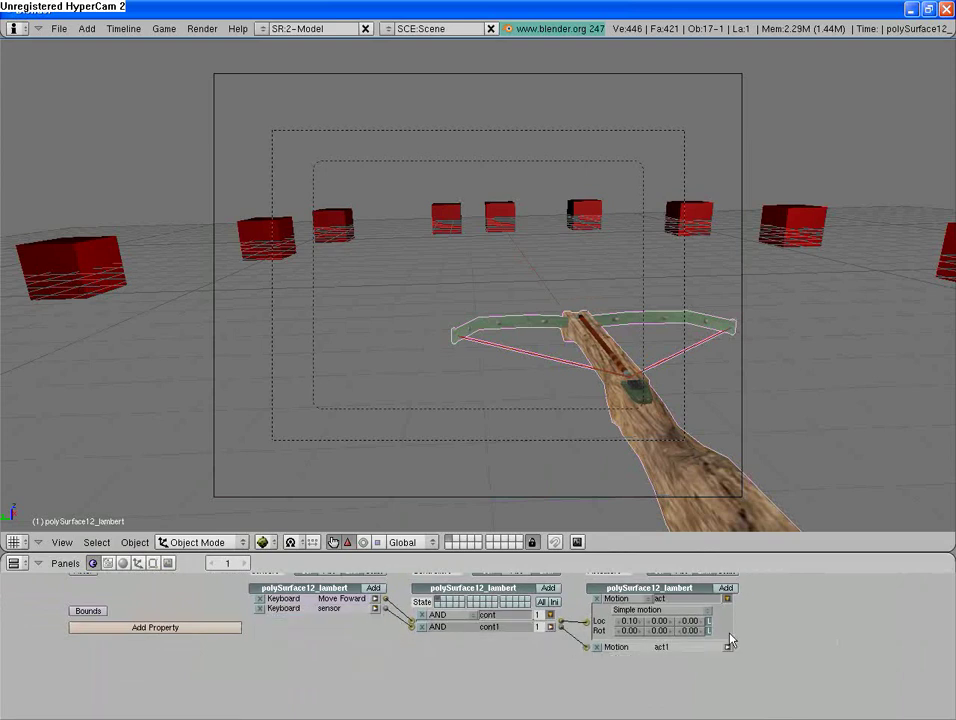
left_click(728, 600)
- Add a third sensor, a third AND controller and a third Motion actuator to the crossbow's logic
scroll(520, 660, "up", 3, "ctrl")
middle_click_drag(506, 661, 511, 661)
key("Home")
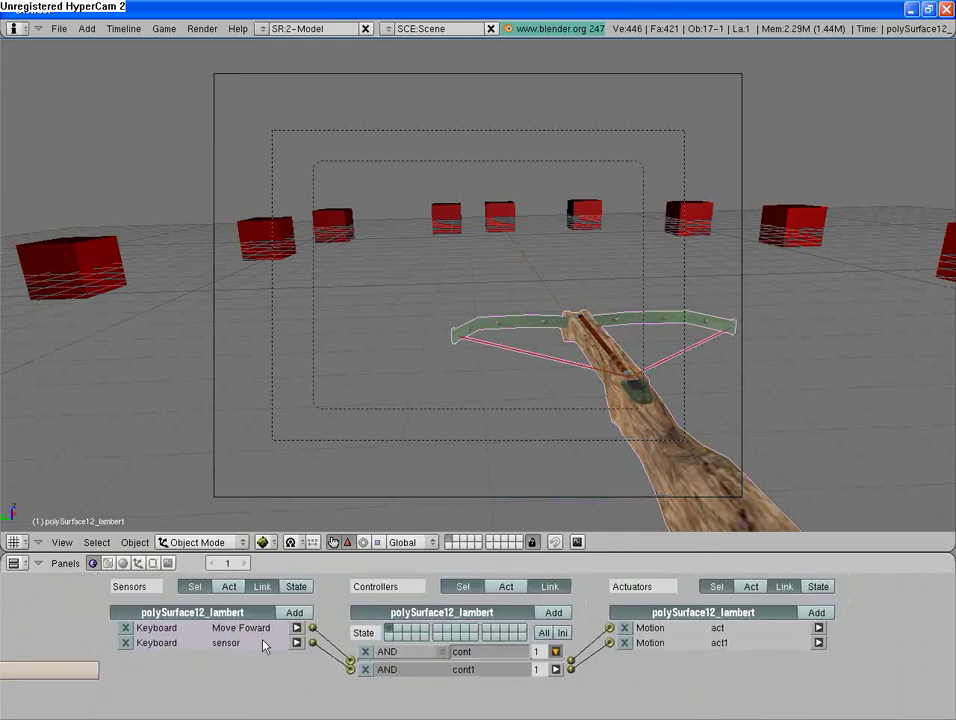
left_click(294, 612)
left_click(553, 612)
left_click(812, 612)
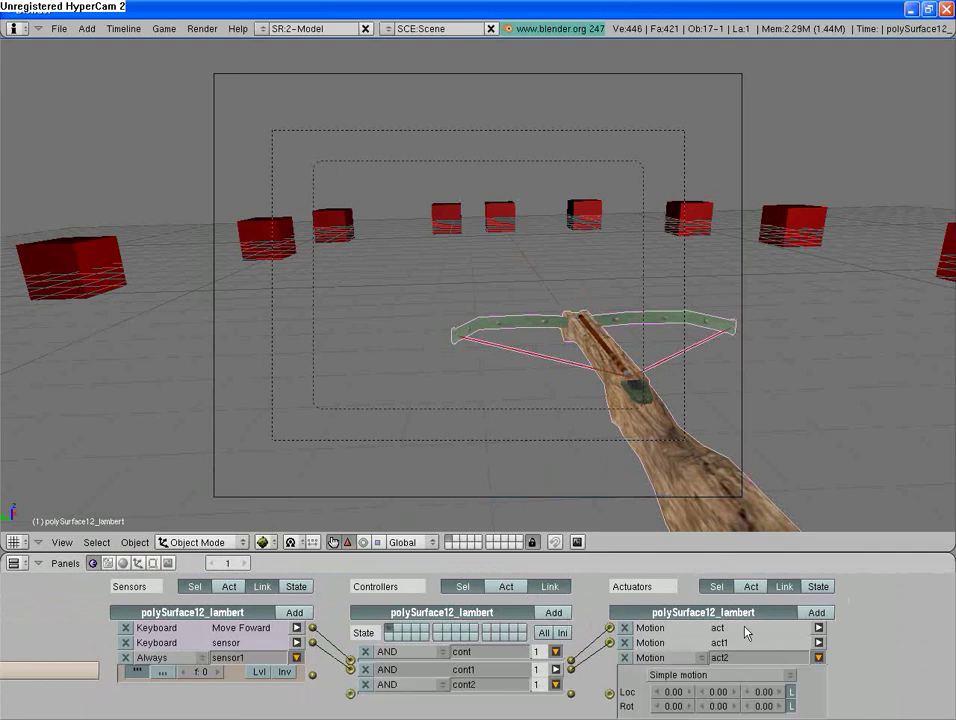
- Change the third sensor's type to Keyboard and assign the Right arrow as its key
left_click(152, 657)
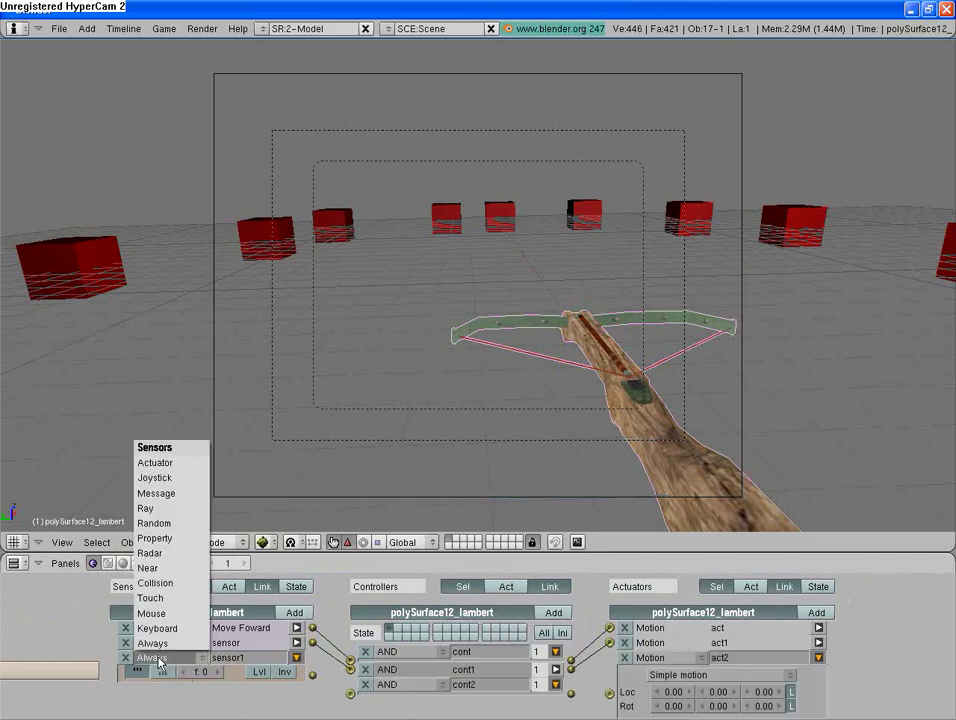
left_click(157, 628)
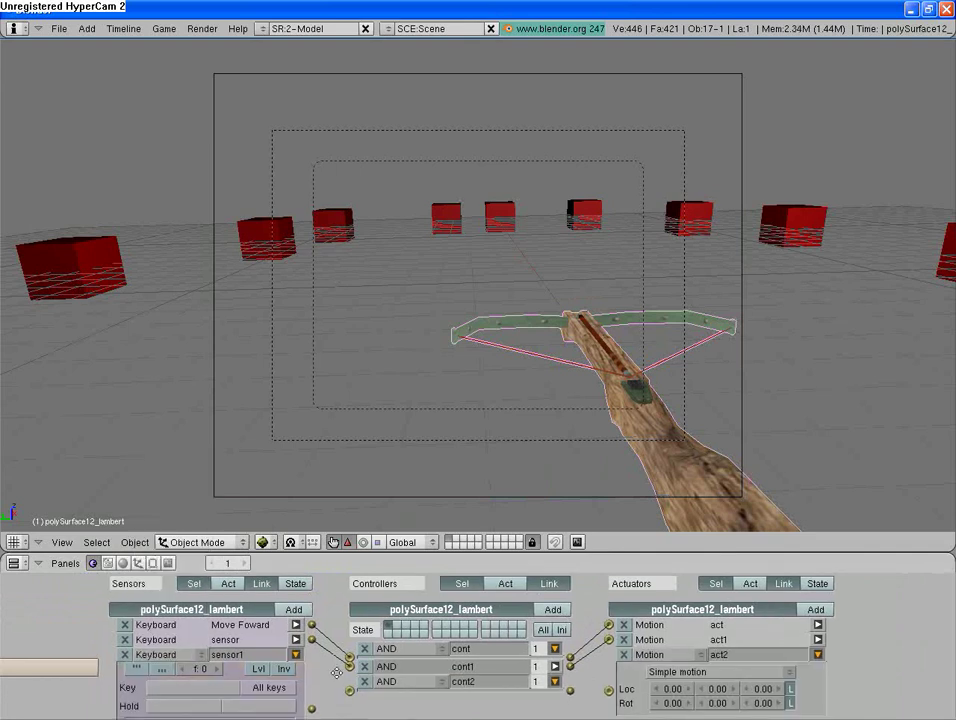
scroll(185, 660, "down", 1)
left_click(185, 667)
key("Right")
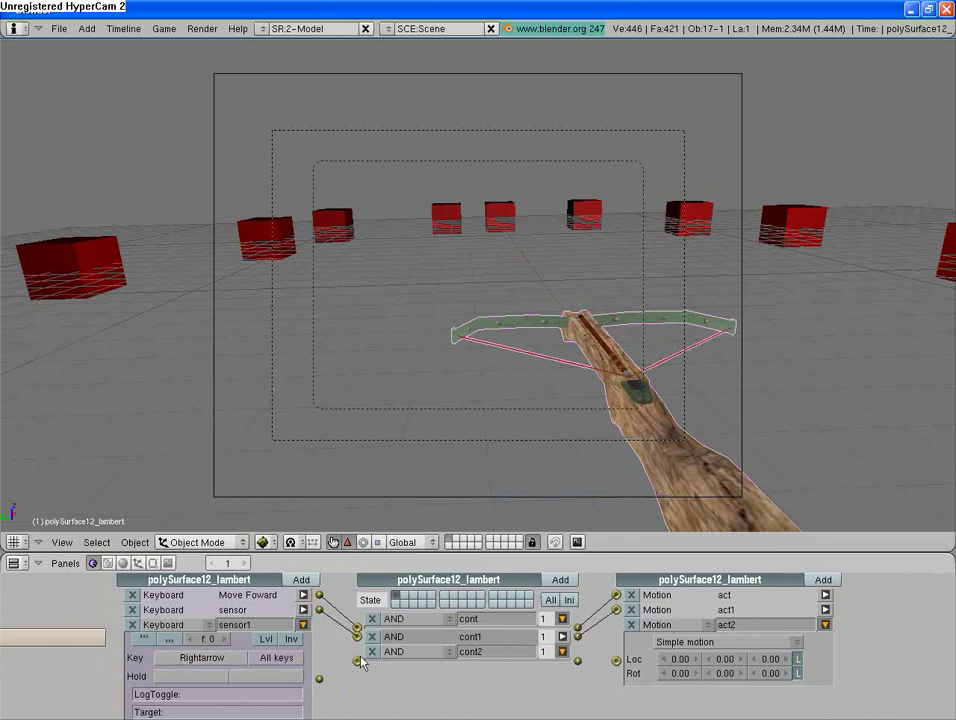
- Link the Right arrow sensor through the third AND controller to the third Motion actuator and set that actuator's Z rotation to -0.02
left_click_drag(347, 669, 358, 661)
middle_click_drag(490, 692, 386, 672)
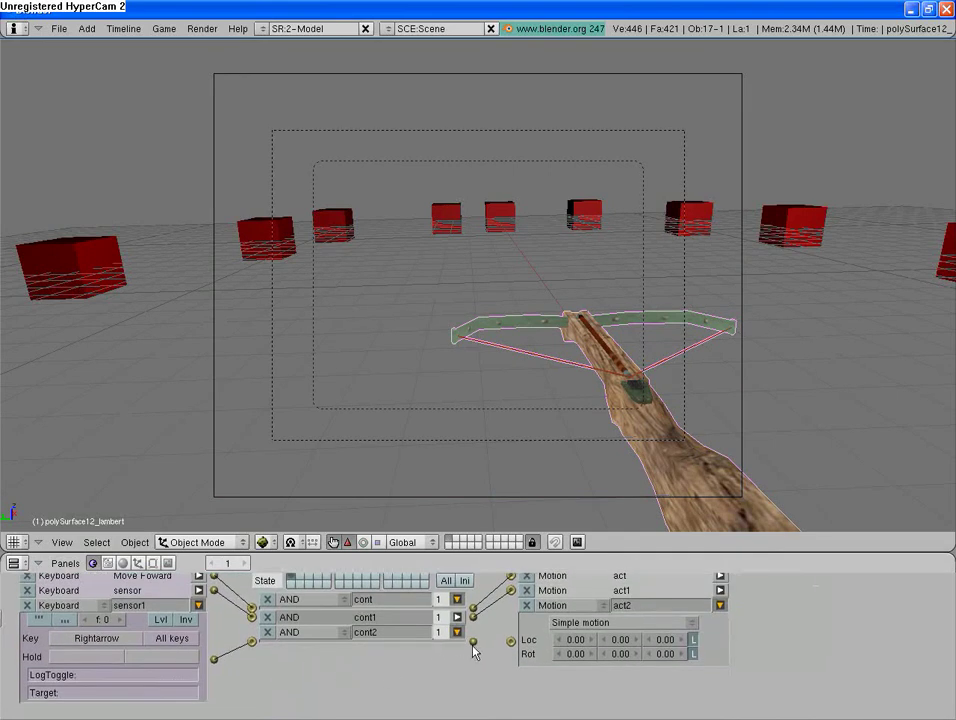
left_click_drag(474, 641, 510, 640)
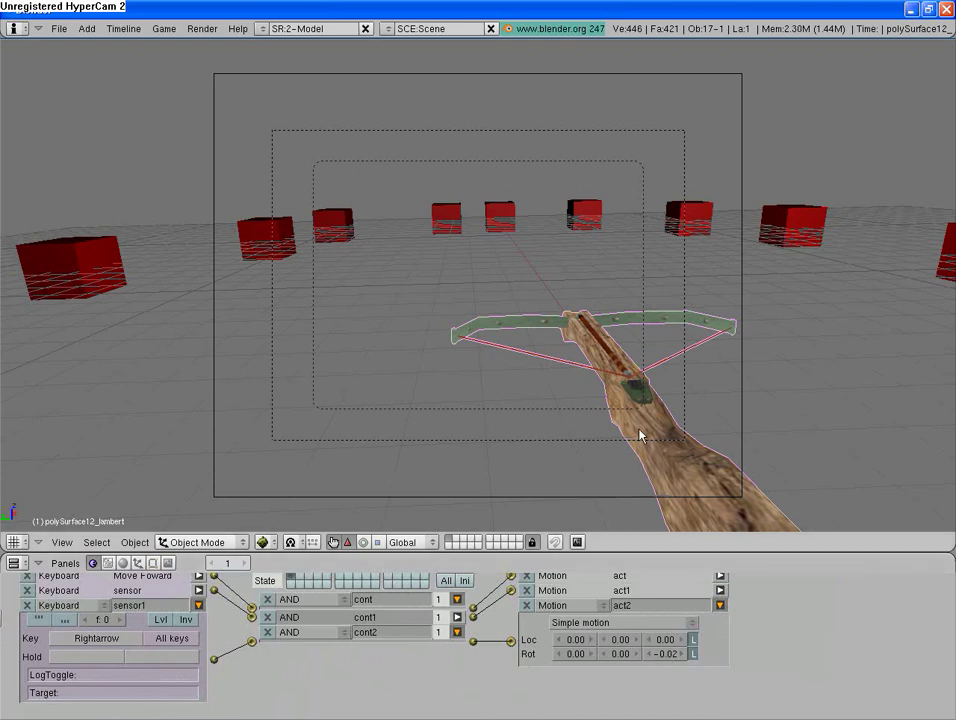
- Run the game from the camera's view to test the crossbow's right turn
right_click(740, 267)
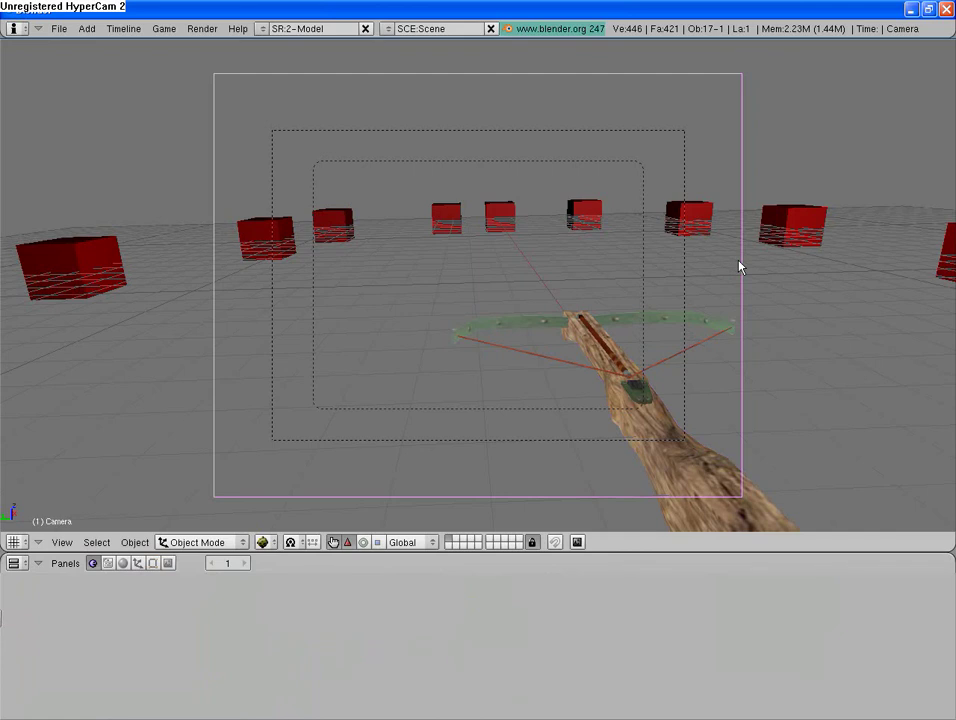
key("p")
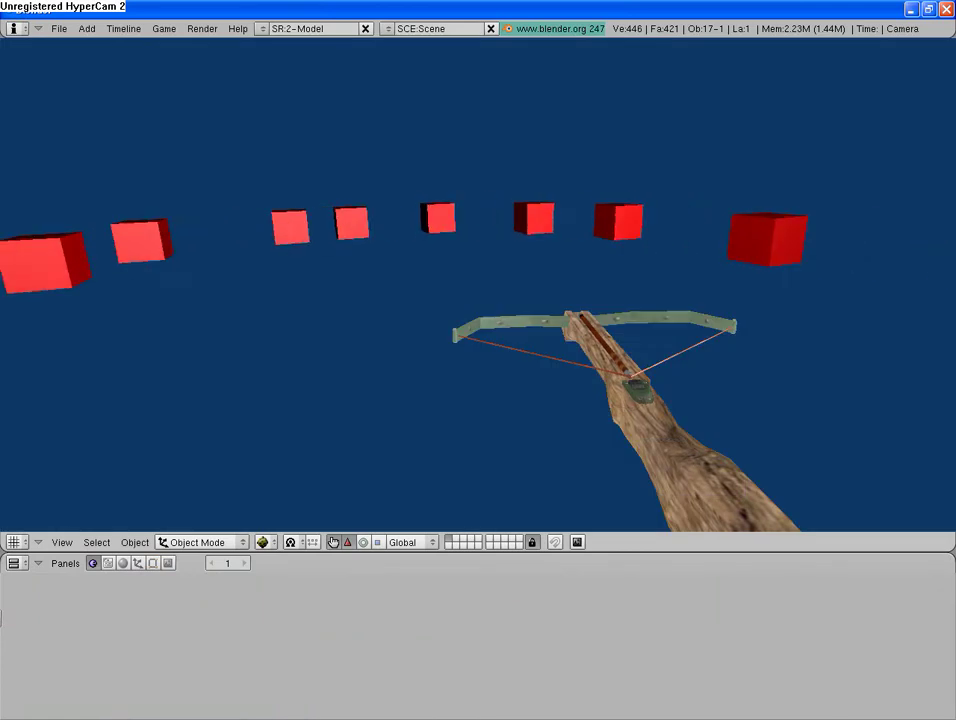